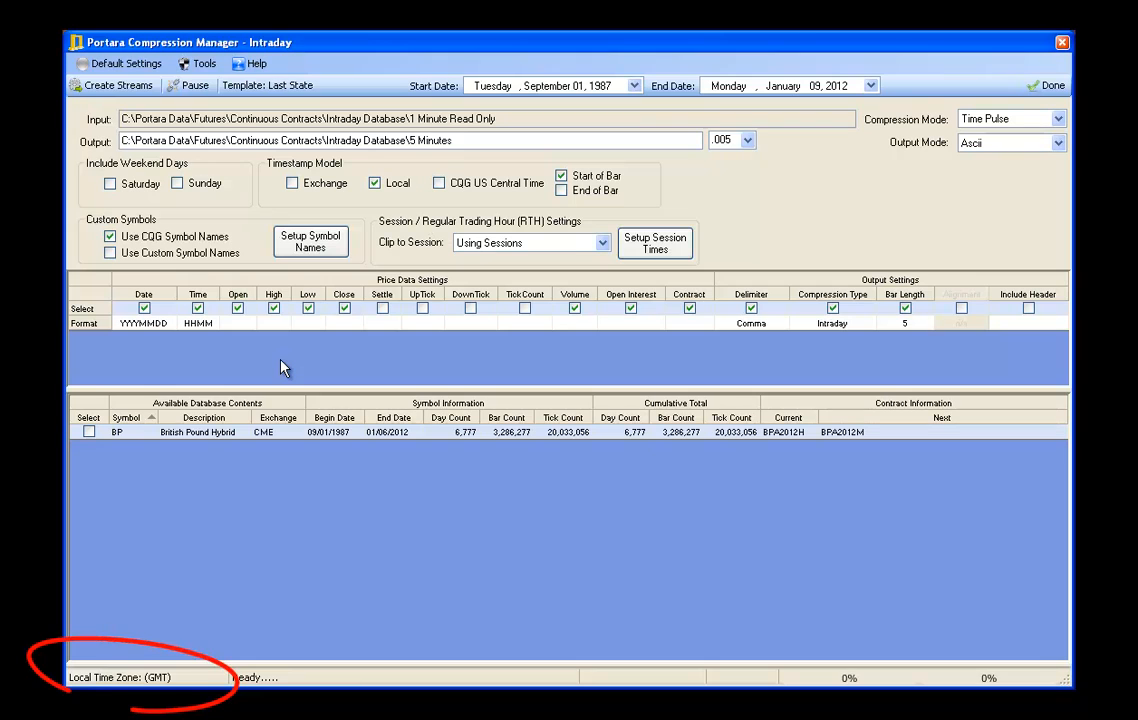
# Set the default time zone to (GMT-03:00) Montevideo.
pyautogui.click(125, 68)
pyautogui.moveTo(335, 86)
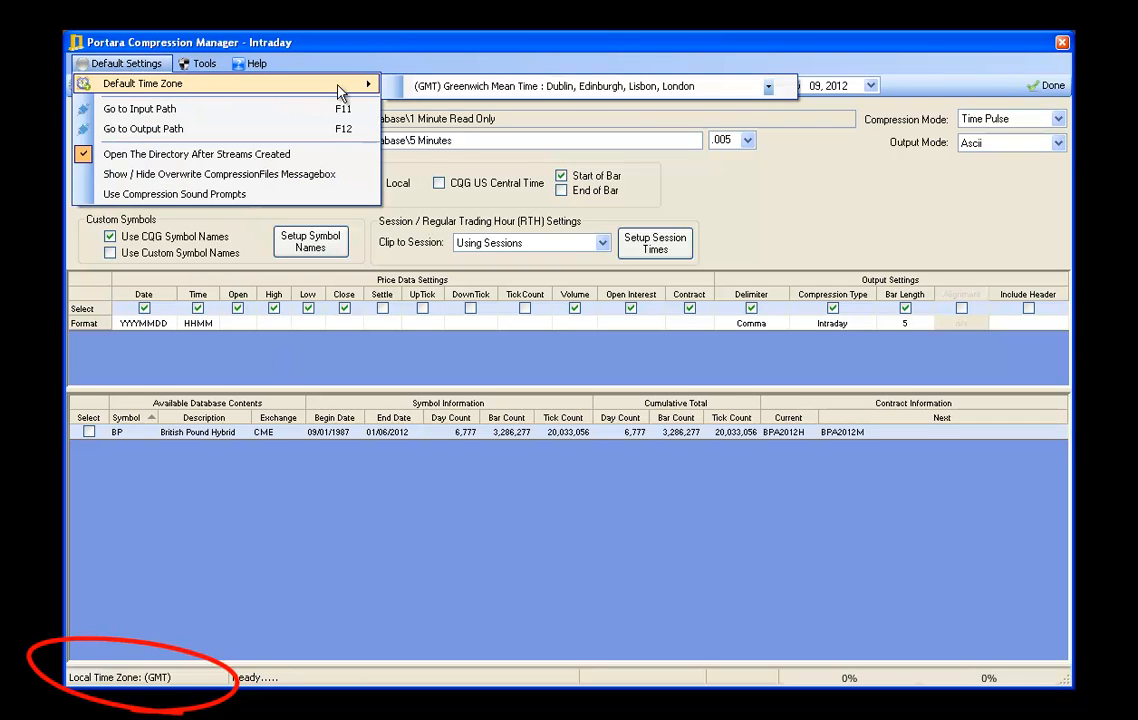
pyautogui.click(768, 86)
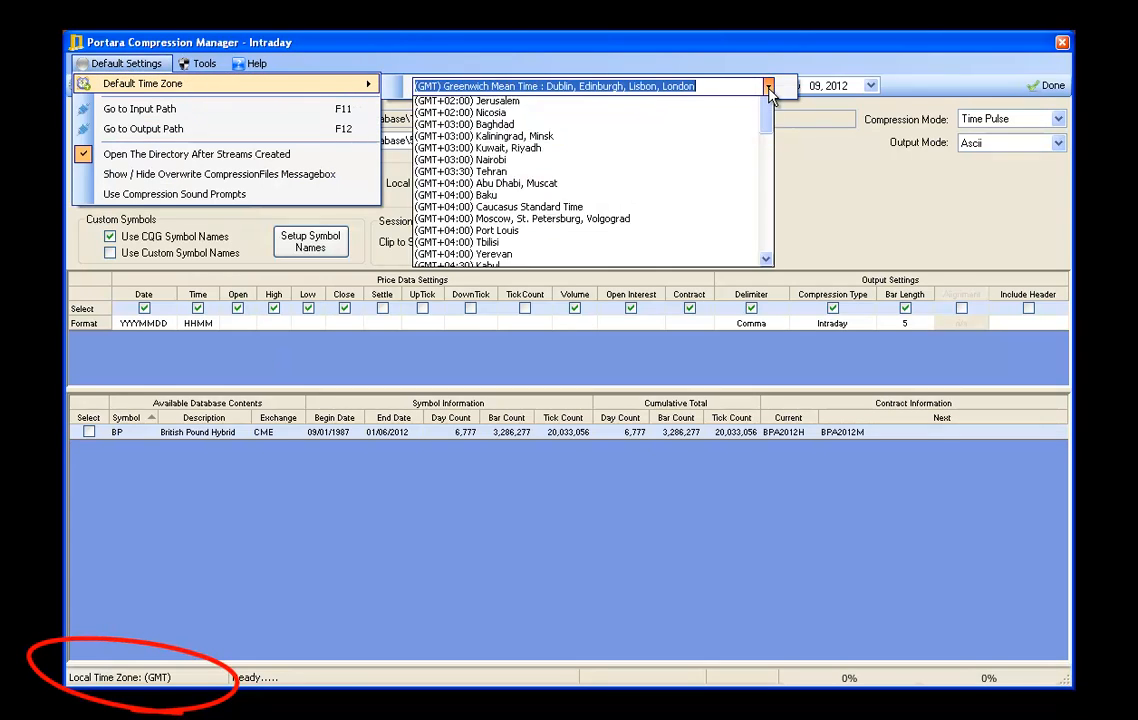
pyautogui.scroll(4, 567, 195)
pyautogui.click(560, 150)
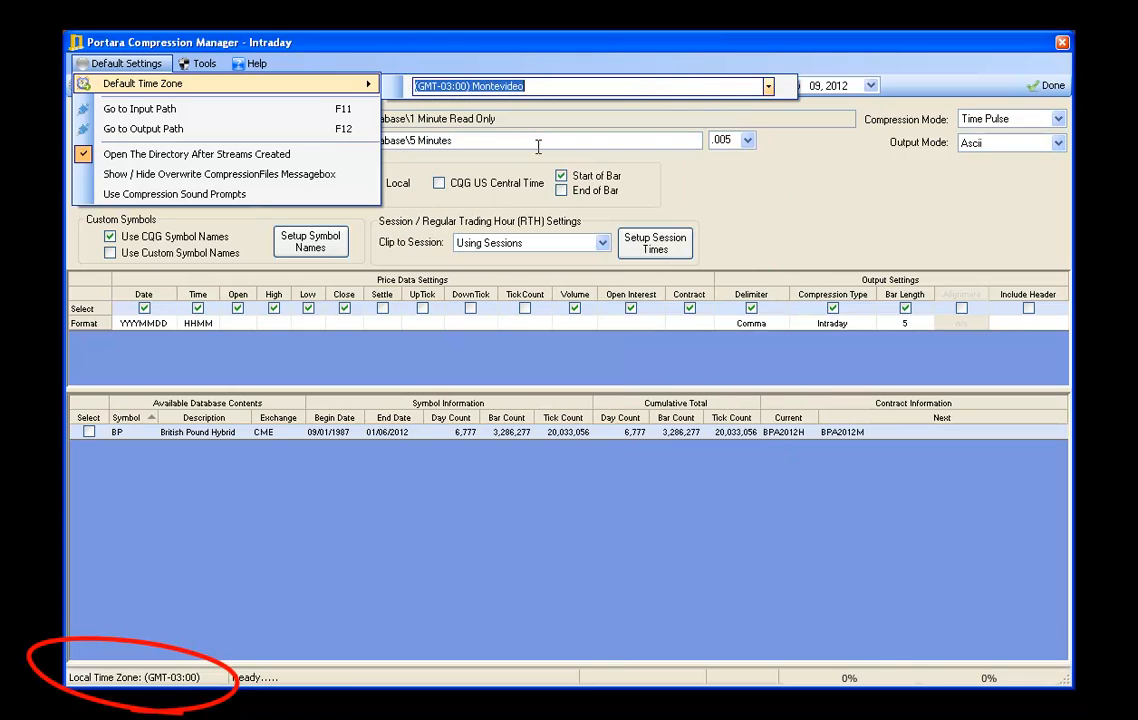
# Set the default time zone to (GMT) Greenwich Mean Time : Dublin, Edinburgh, Lisbon, London.
pyautogui.click(769, 88)
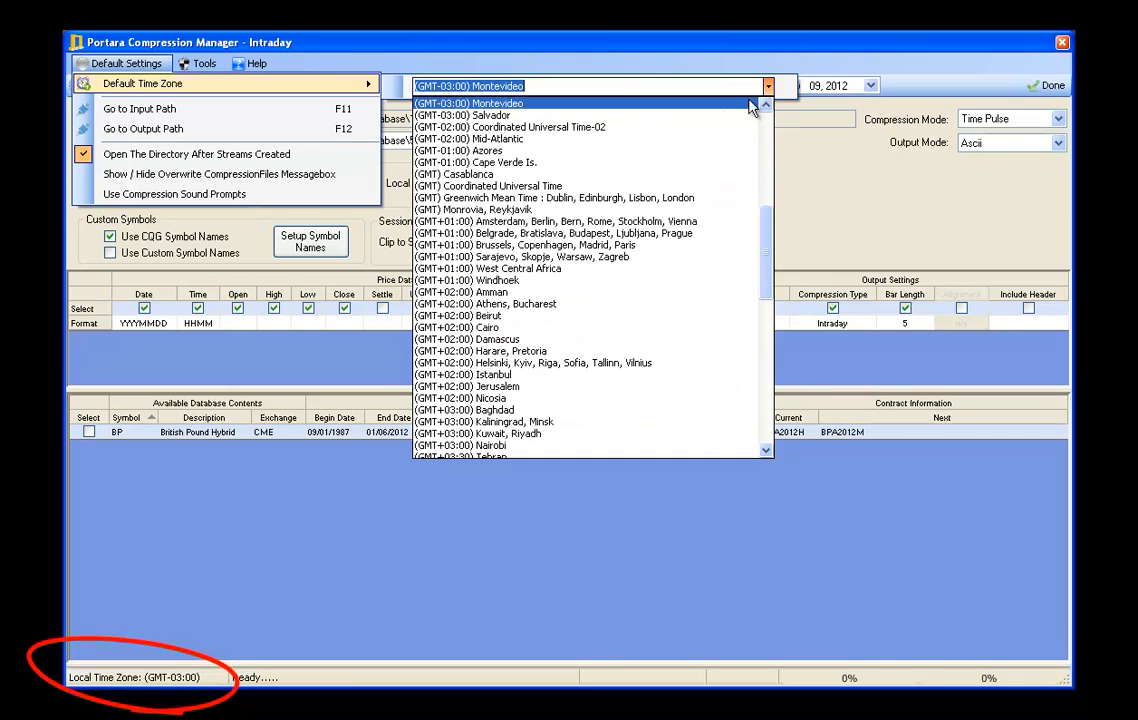
pyautogui.click(560, 198)
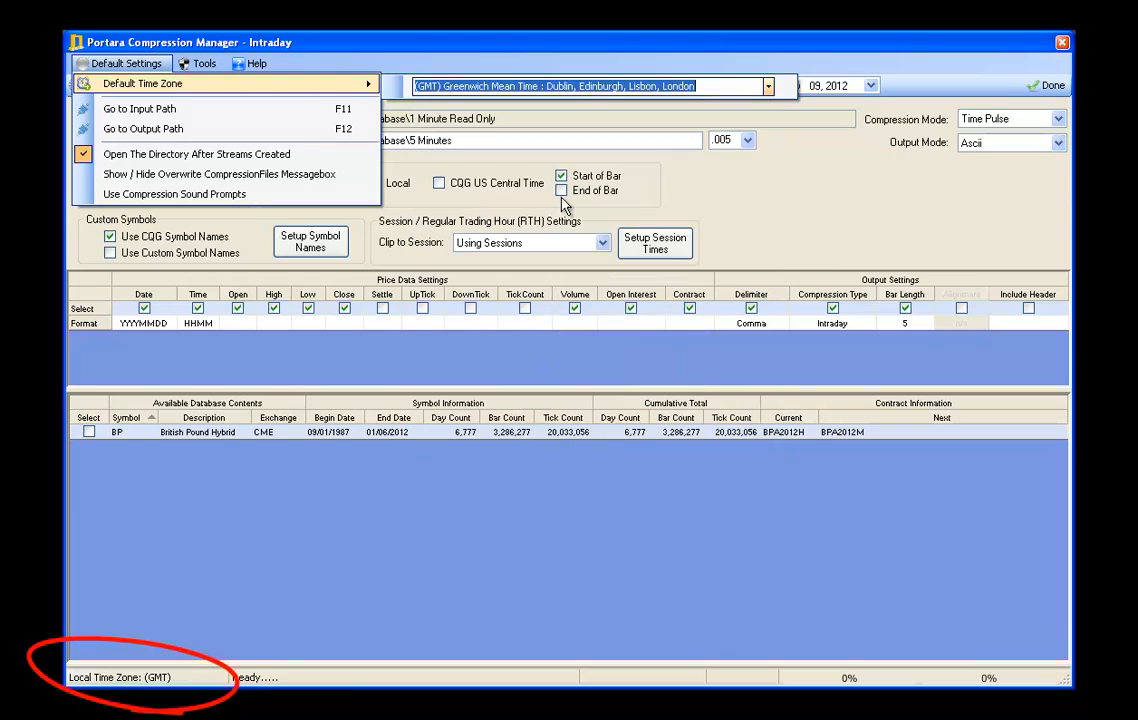
pyautogui.click(342, 40)
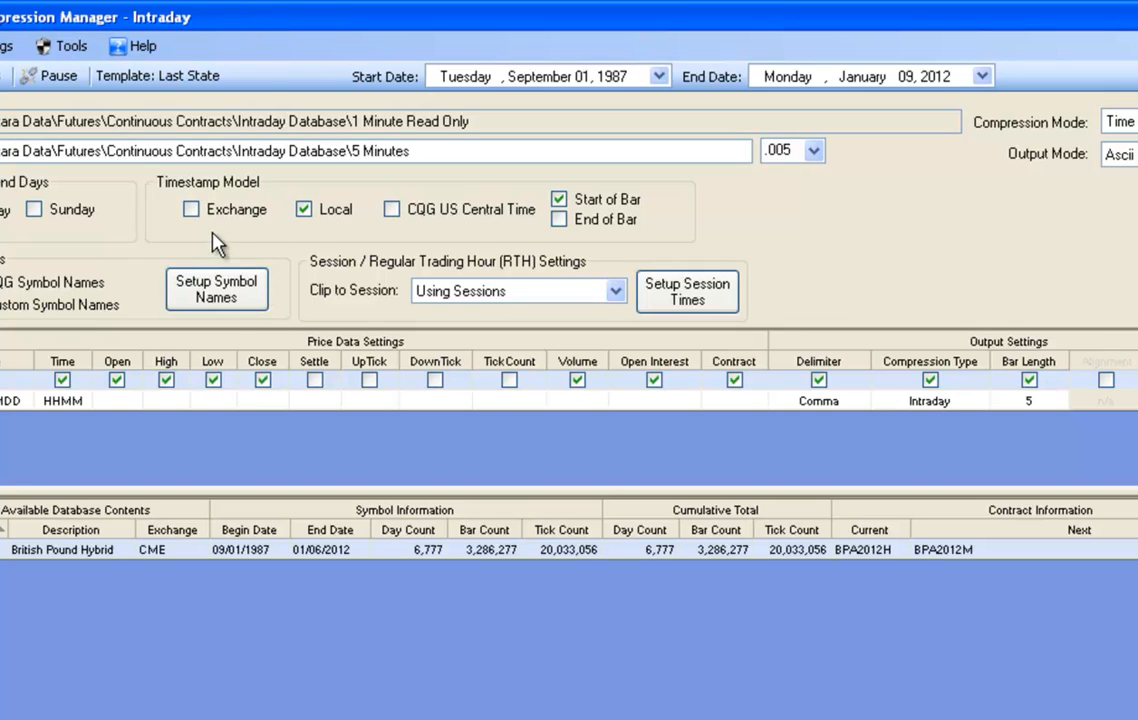
# Switch the timestamp model to CQG US Central Time.
pyautogui.click(192, 210)
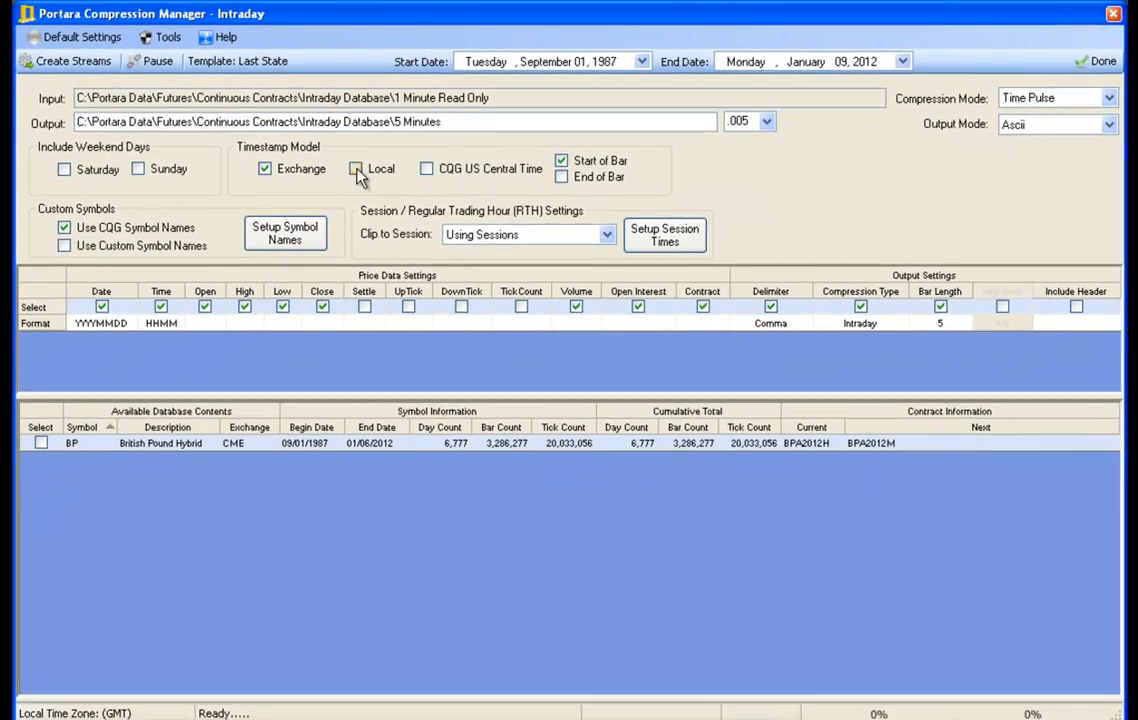
pyautogui.click(391, 209)
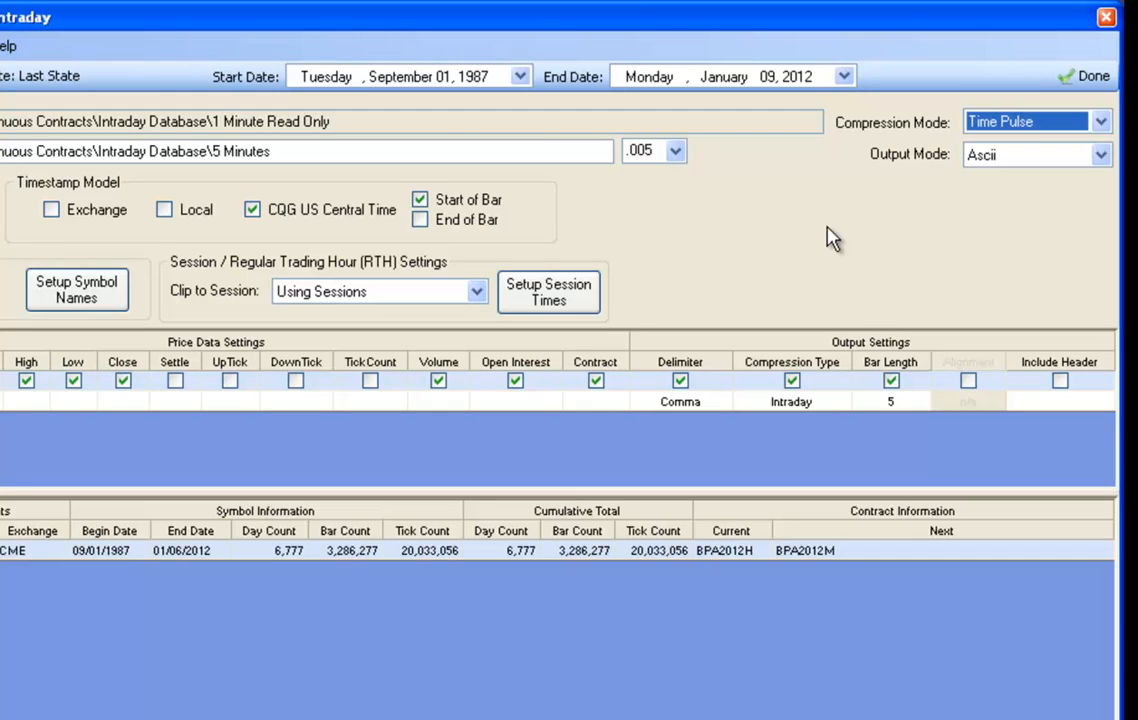
# Set the compression mode to From 1st Bar and the alignment to Session.
pyautogui.scroll(-1, 828, 228)
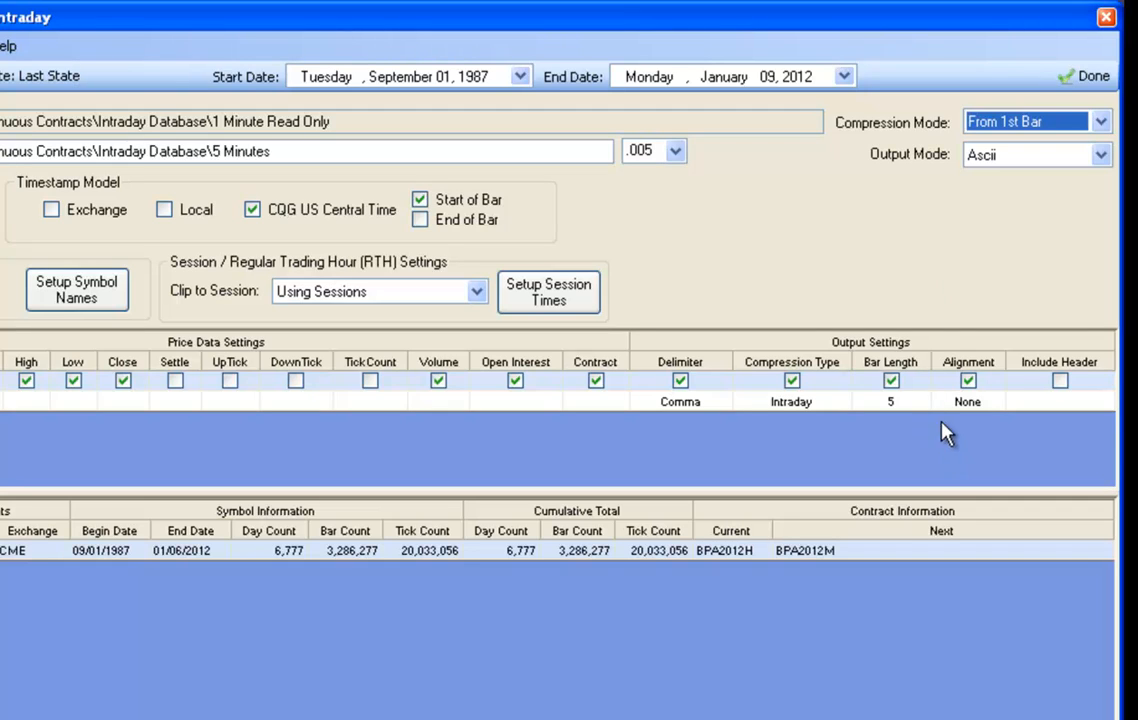
pyautogui.click(962, 402)
pyautogui.click(996, 401)
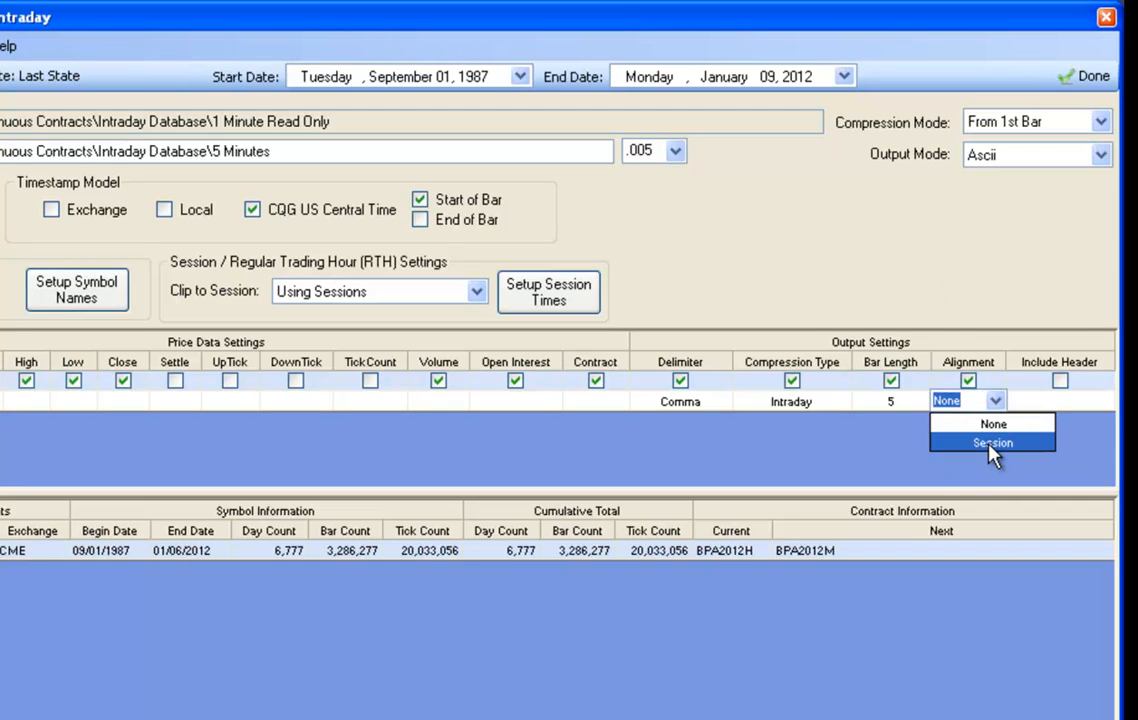
pyautogui.click(992, 443)
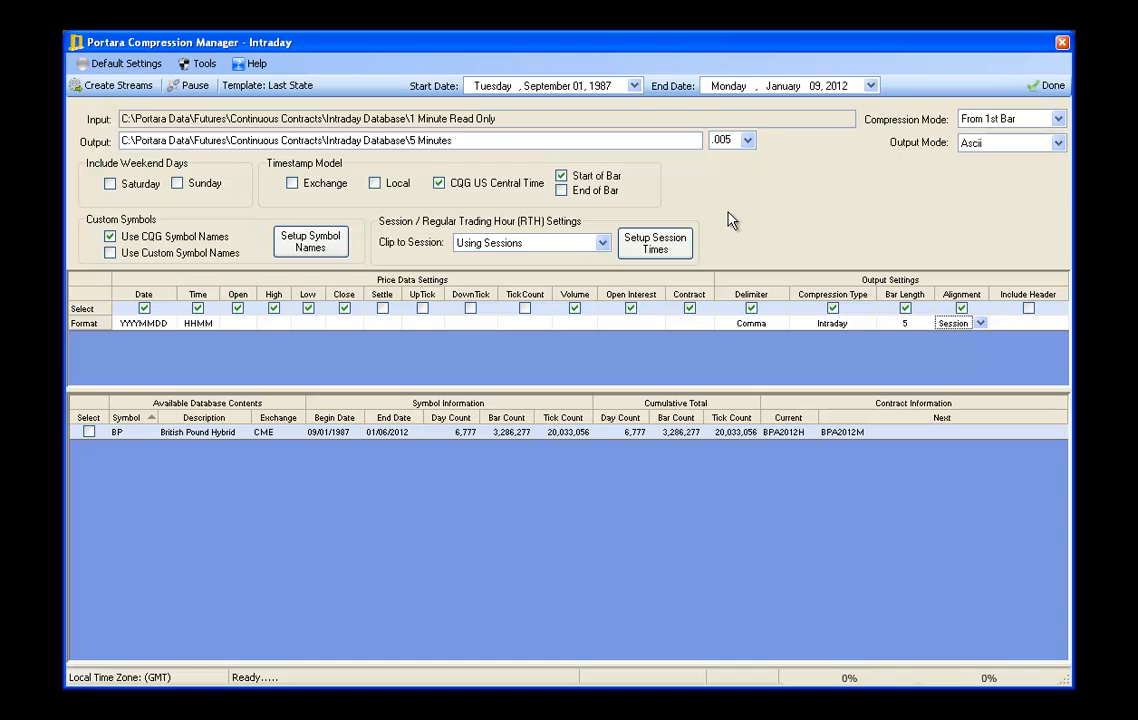
# Timestamp the data at the end of the bar and set the compression mode to Time Pulse.
pyautogui.click(575, 189)
pyautogui.click(1059, 119)
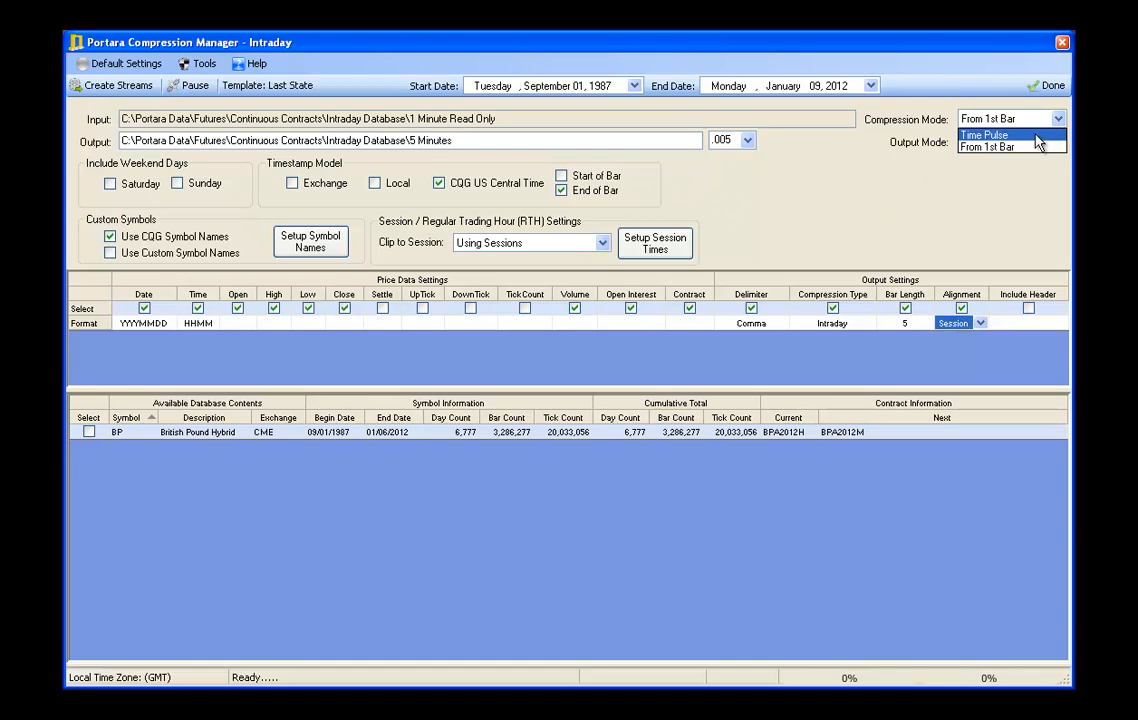
pyautogui.click(1036, 135)
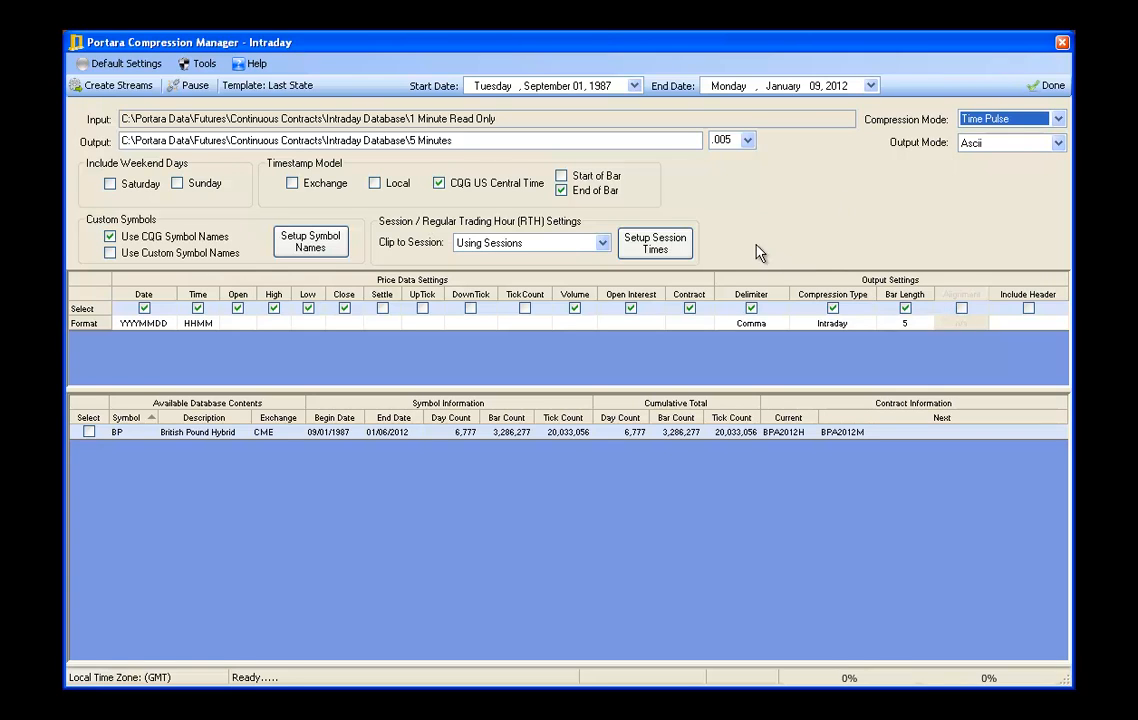
# In the session times setup, set the British Pound's start date to 1/4/2001.
pyautogui.click(652, 248)
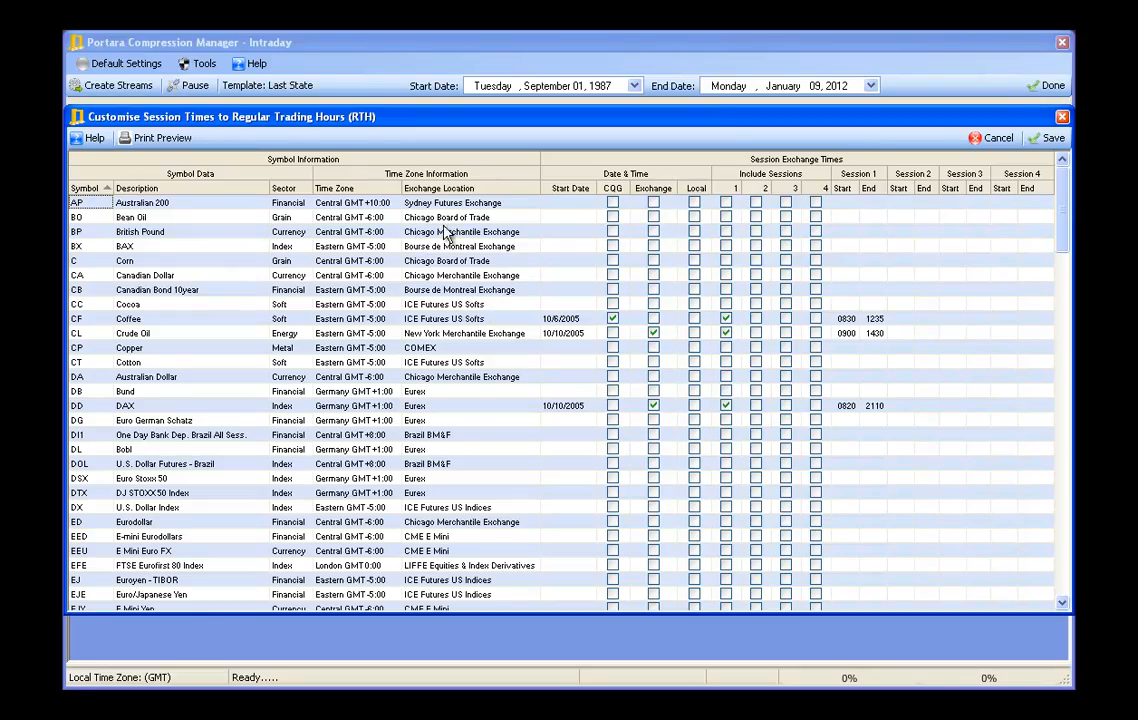
pyautogui.click(572, 231)
pyautogui.click(587, 231)
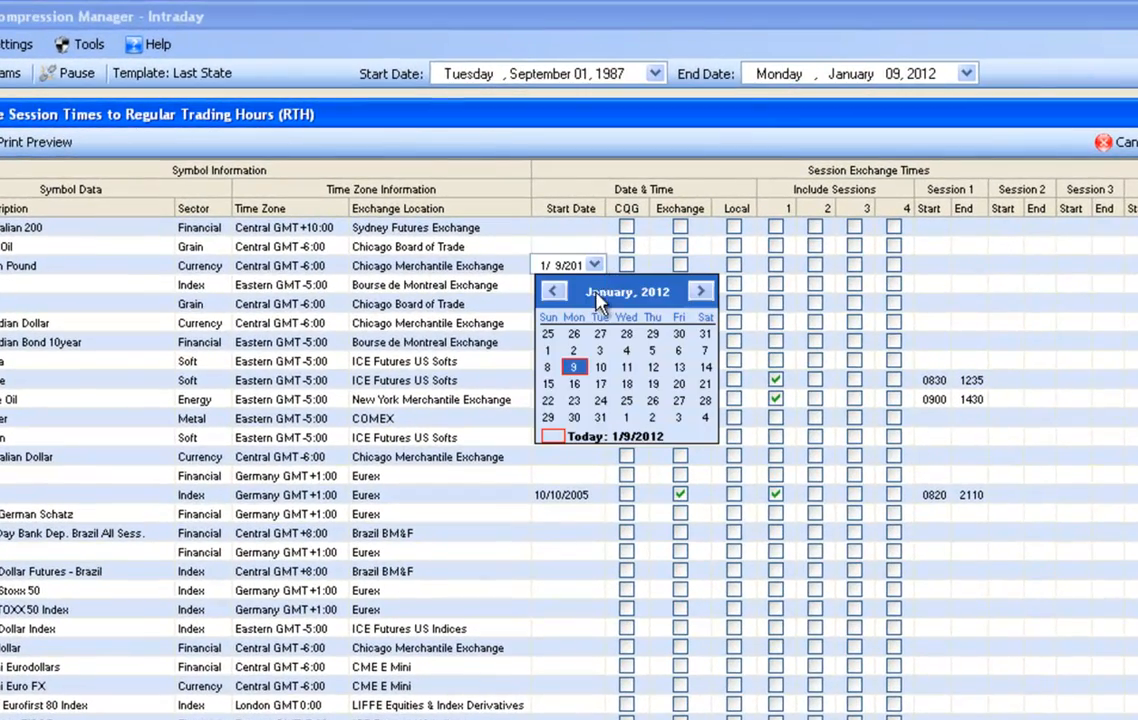
pyautogui.click(666, 292)
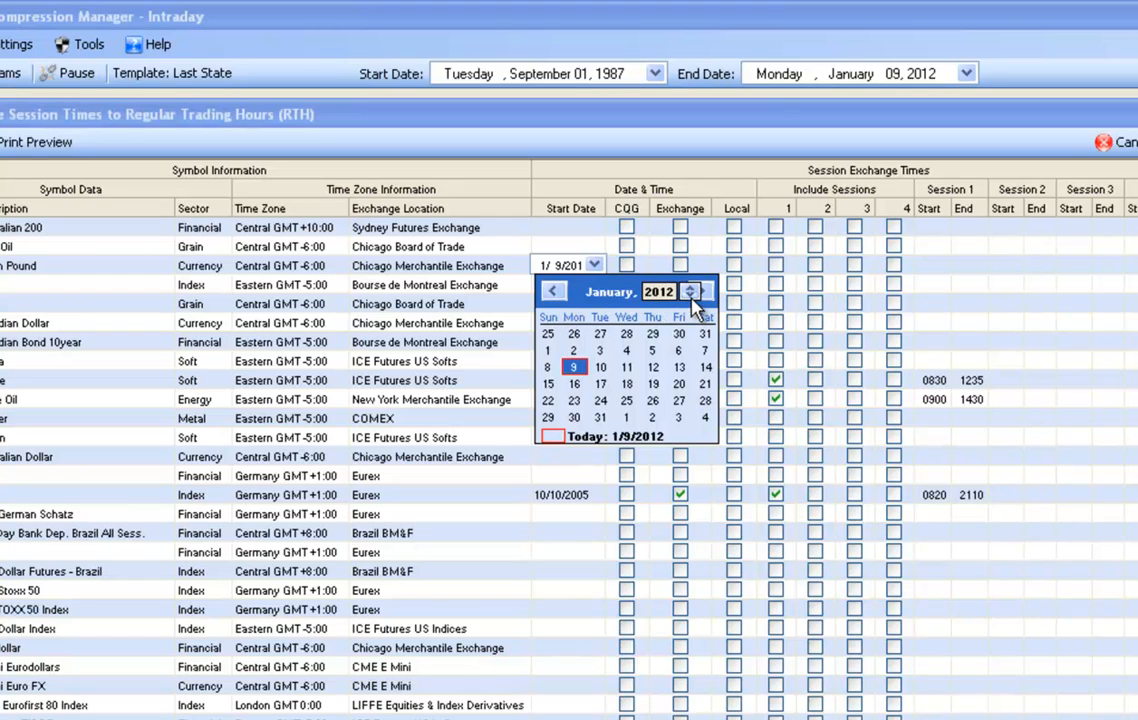
pyautogui.click(691, 297)
pyautogui.click(691, 297)
pyautogui.click(691, 297)
pyautogui.click(691, 297)
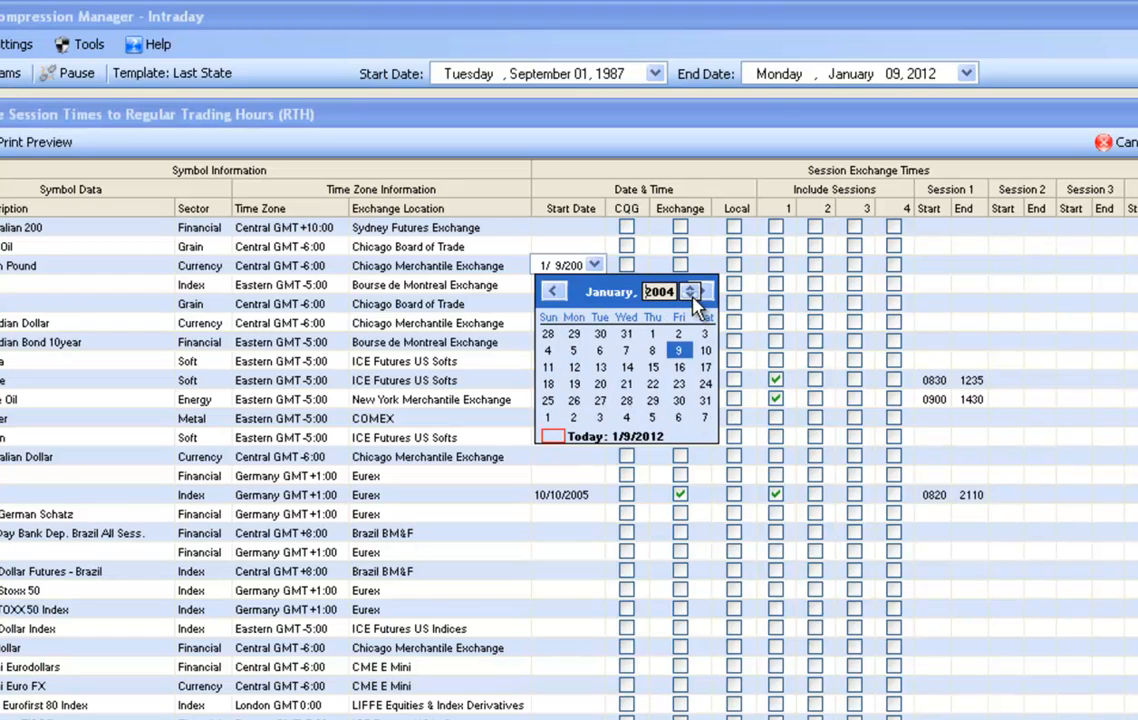
pyautogui.click(691, 297)
pyautogui.click(691, 297)
pyautogui.click(691, 297)
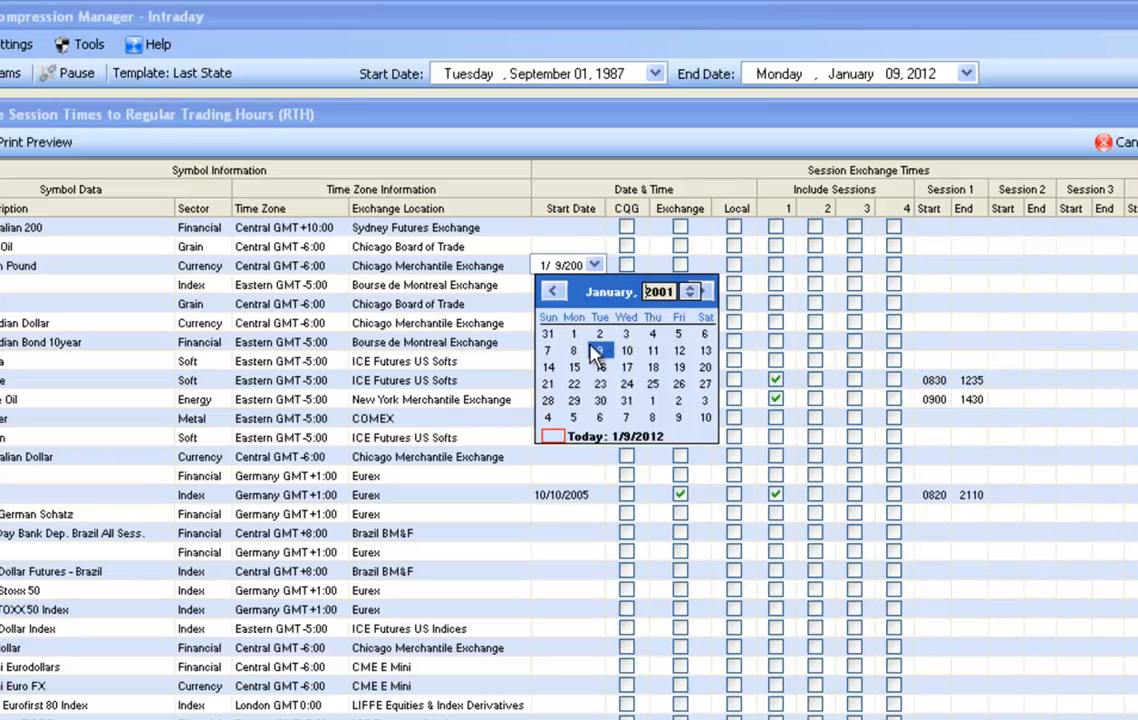
pyautogui.click(652, 334)
pyautogui.click(654, 335)
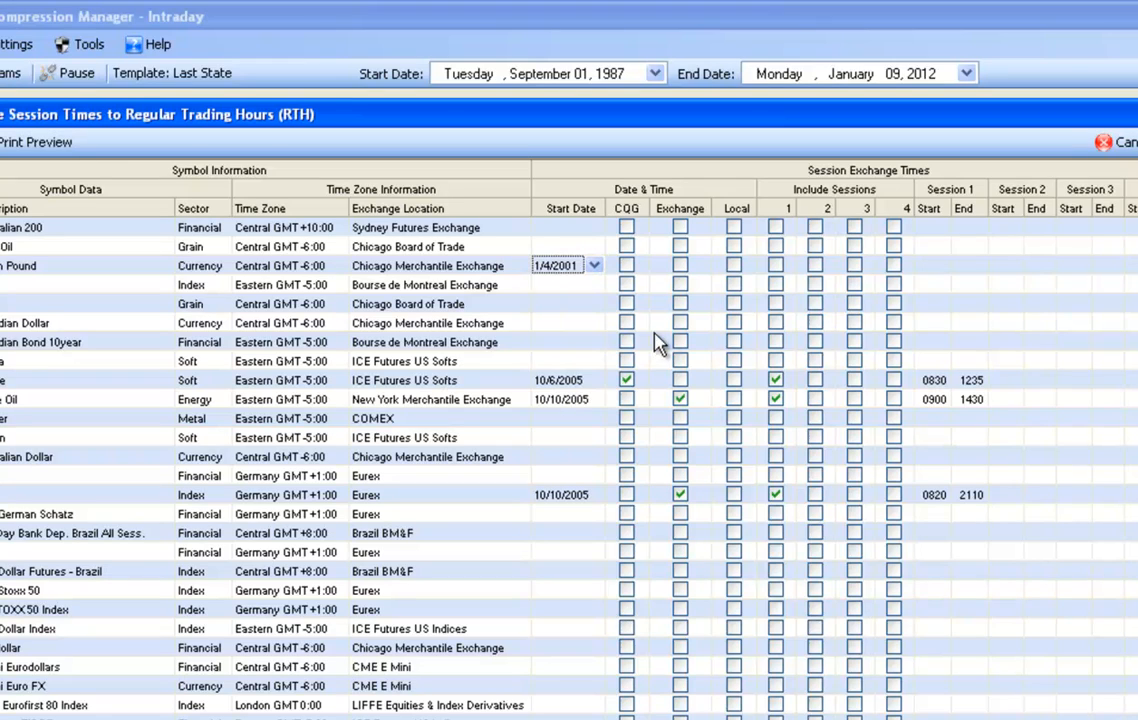
# Include session 1 for the British Pound in exchange time, starting 0720 and ending 1400, and save the session times.
pyautogui.click(776, 266)
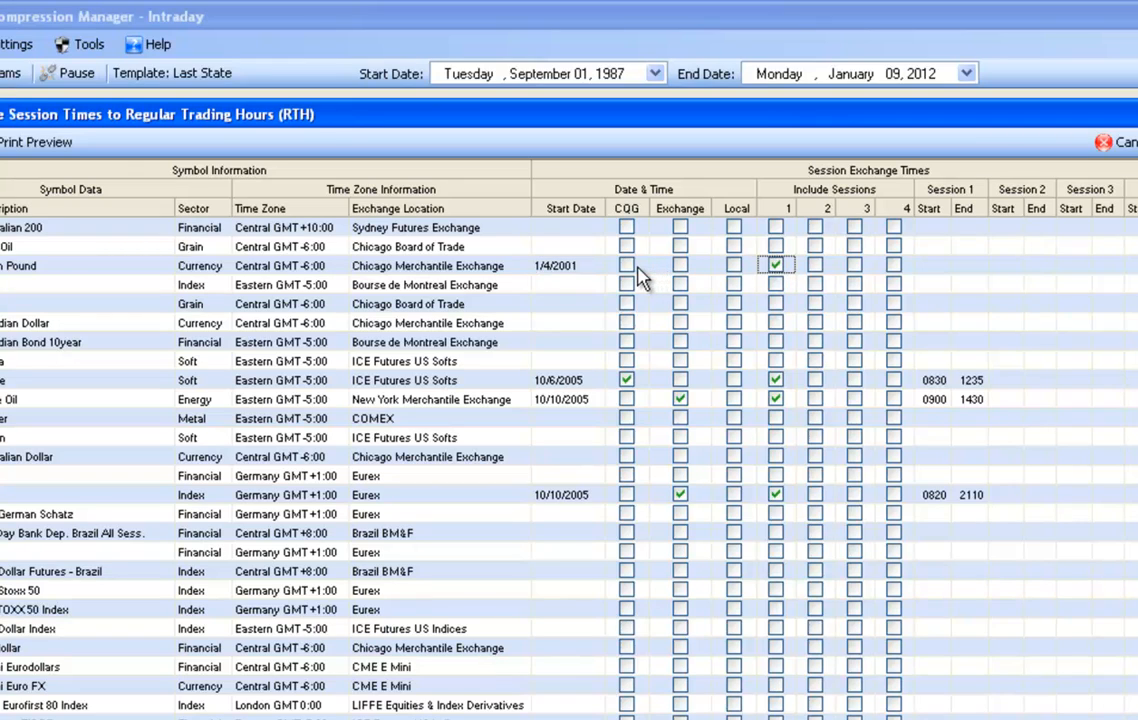
pyautogui.click(680, 266)
pyautogui.click(929, 265)
pyautogui.write('0700')
pyautogui.click(964, 265)
pyautogui.write('1400')
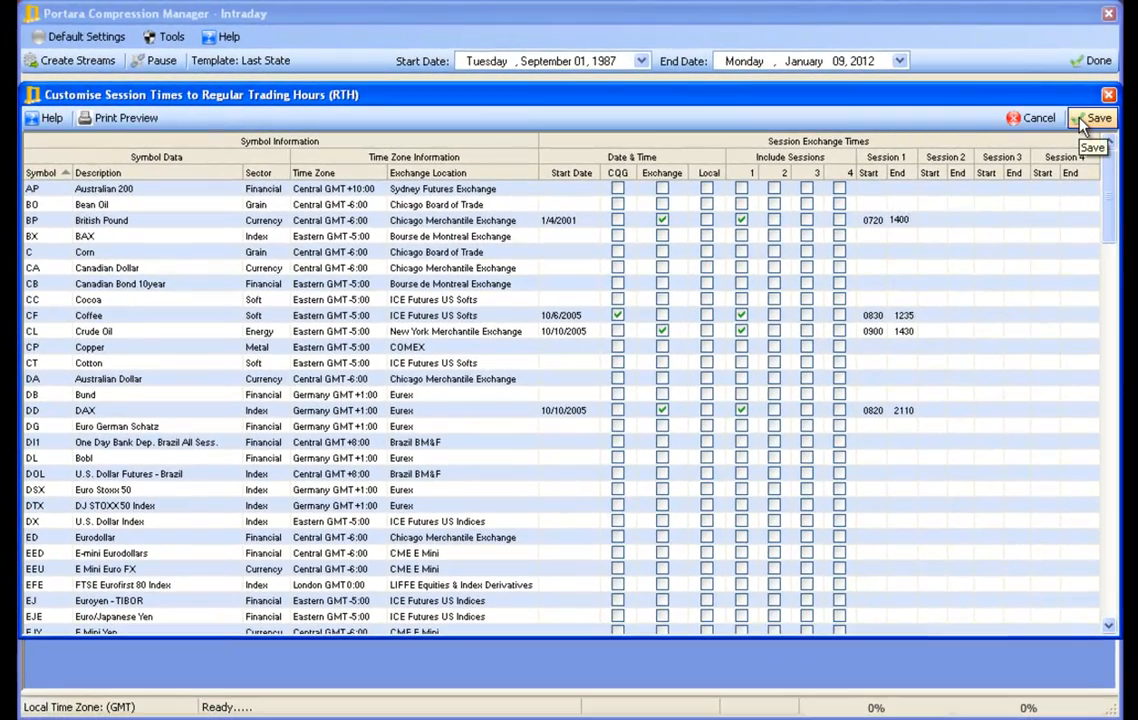
pyautogui.click(1095, 118)
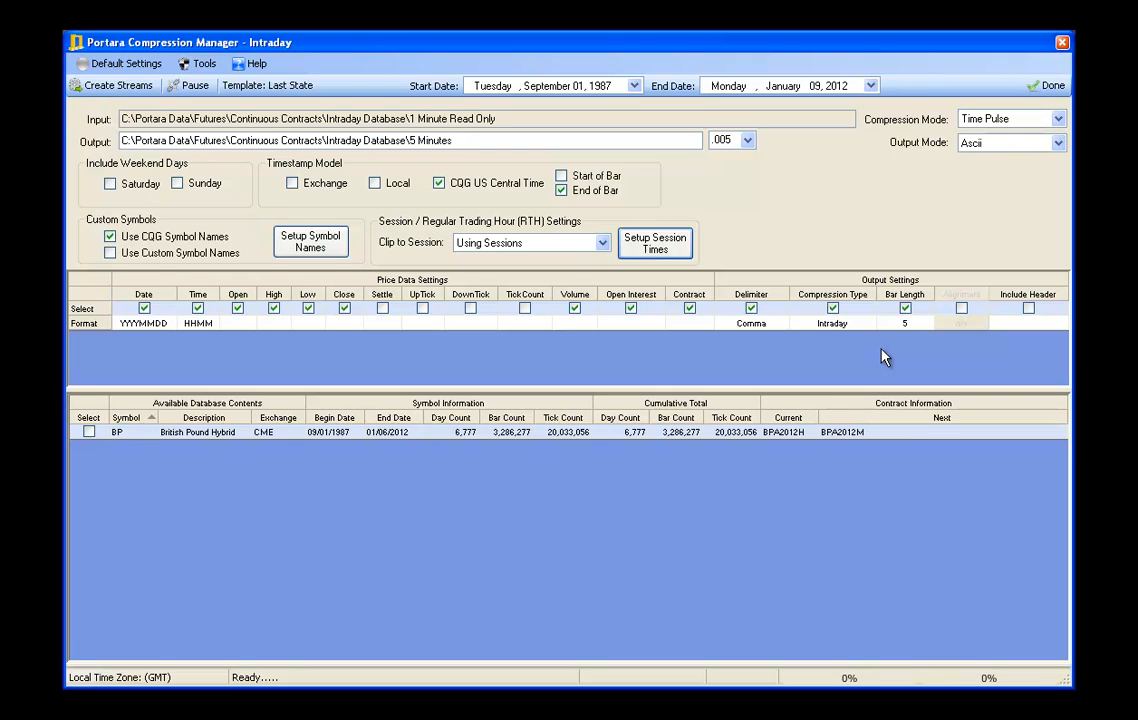
# Set the output bar length to 15.
pyautogui.click(1028, 309)
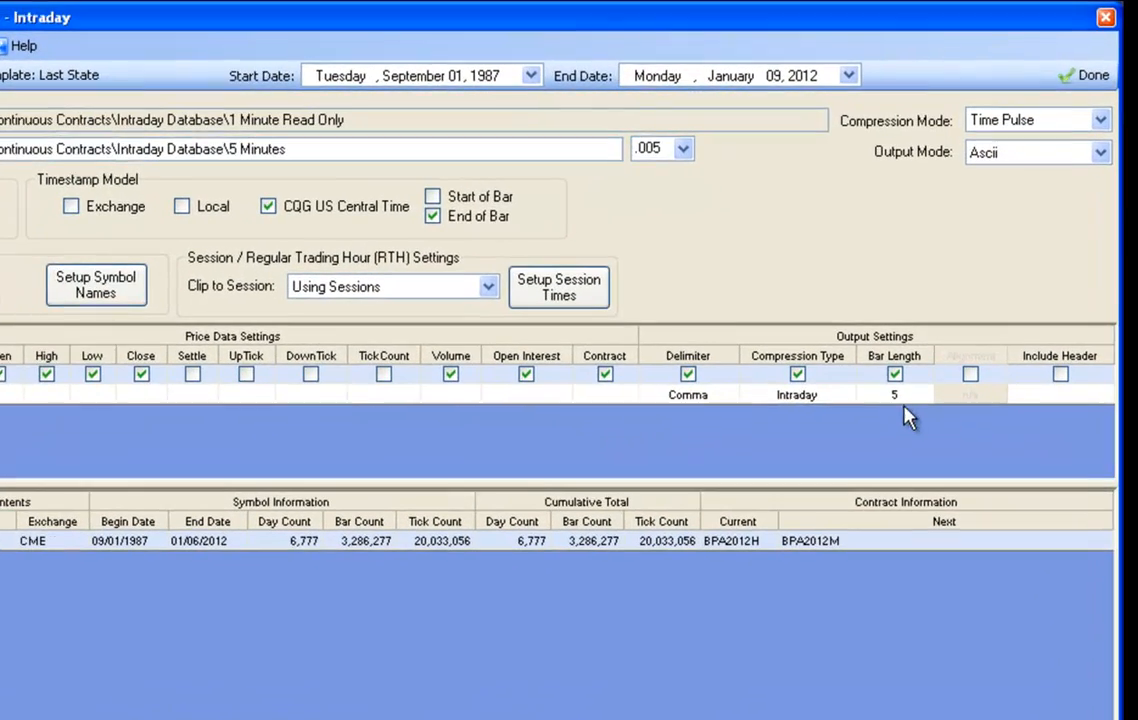
pyautogui.click(908, 346)
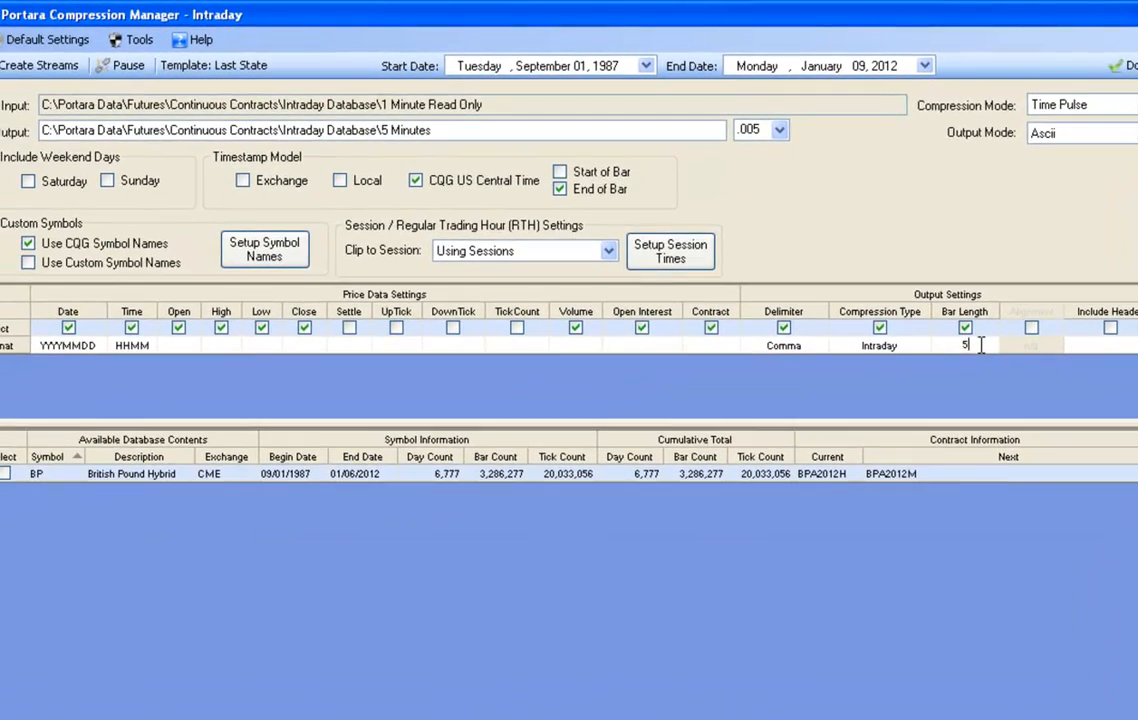
pyautogui.moveTo(917, 393); pyautogui.dragTo(885, 394)
pyautogui.write('15')
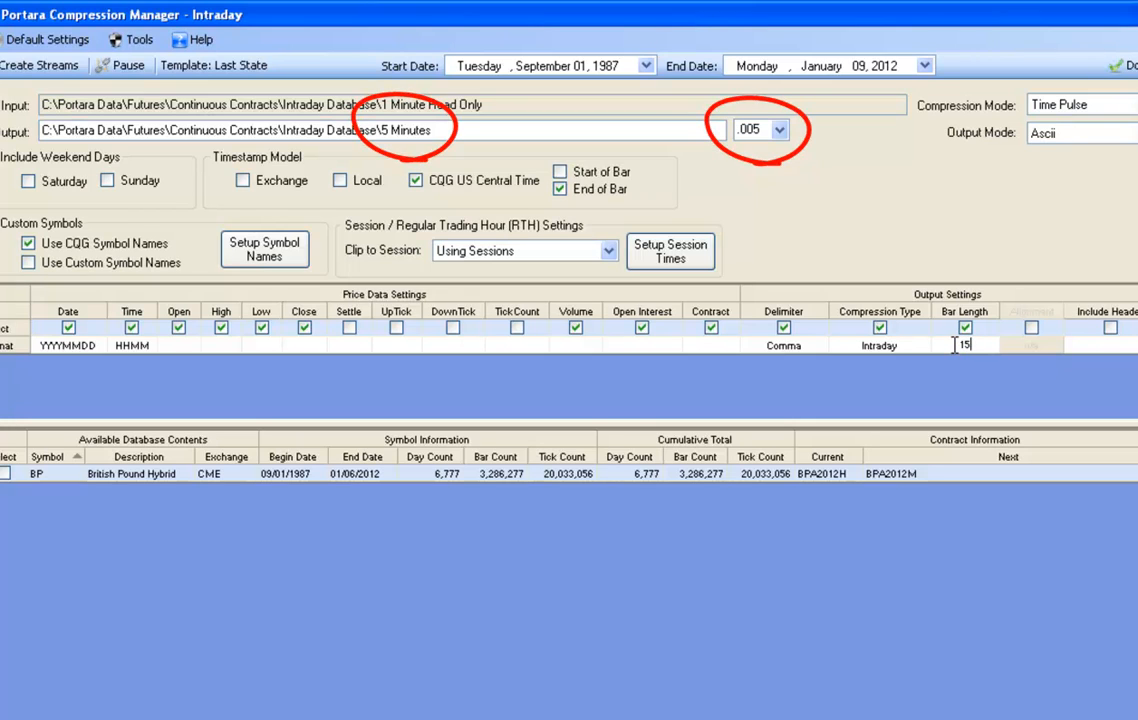
pyautogui.click(866, 302)
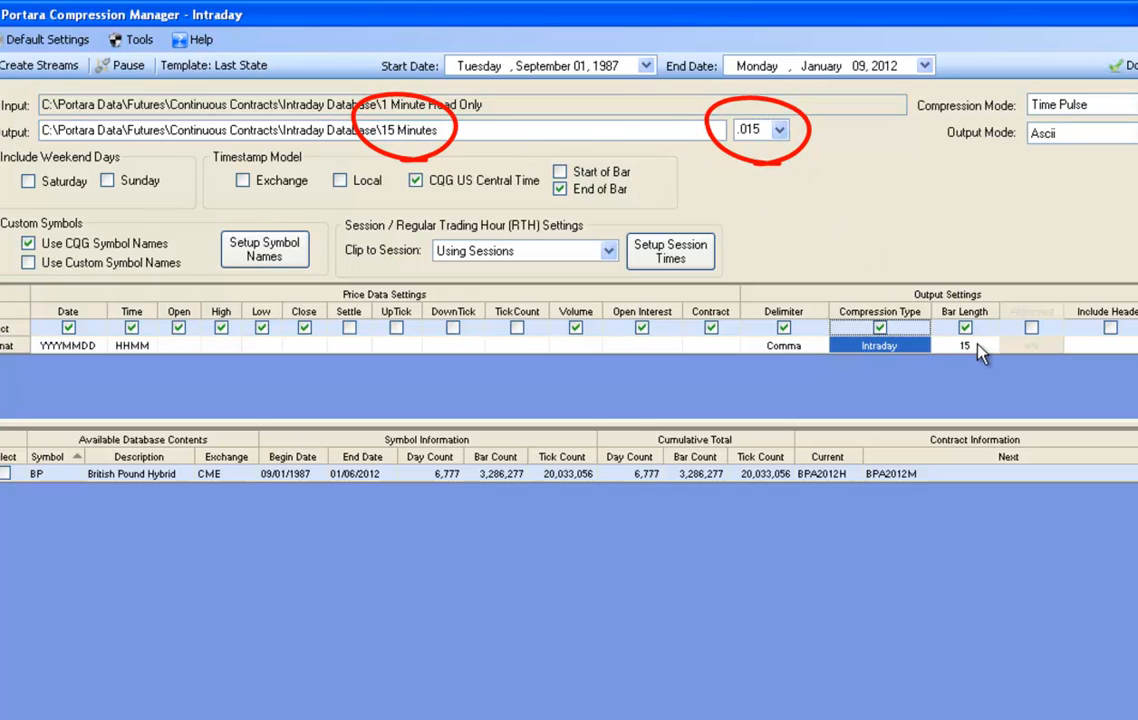
# Set the output bar length to 5.
pyautogui.click(950, 345)
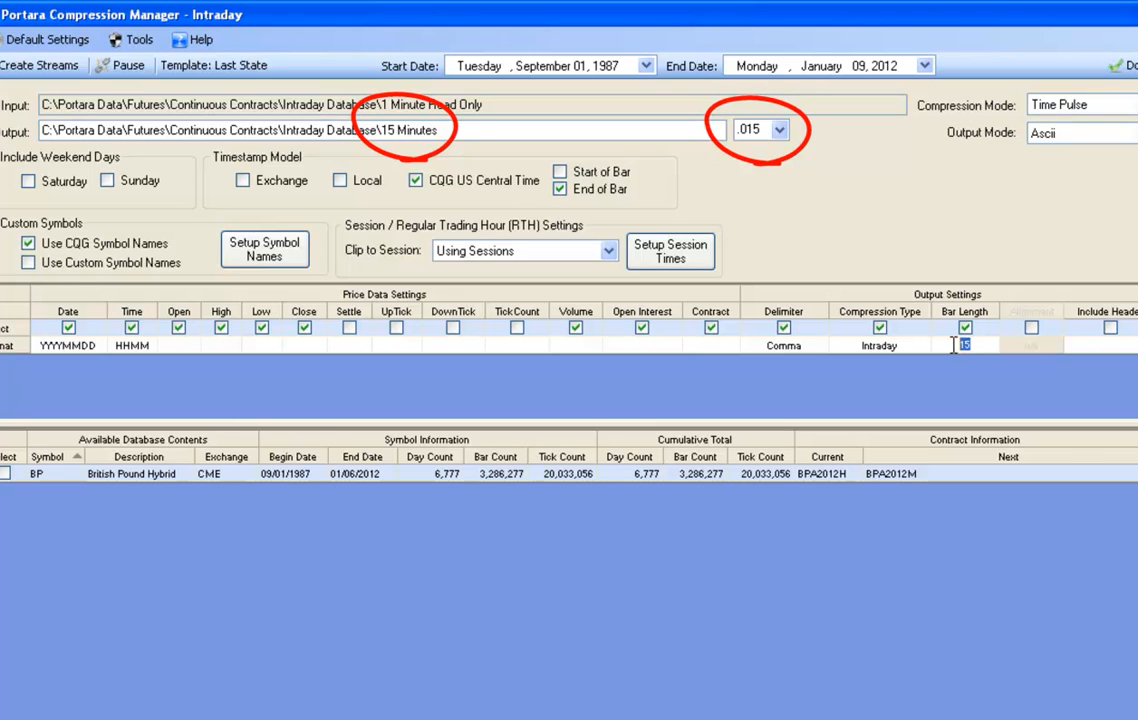
pyautogui.write('5')
pyautogui.press('Return')
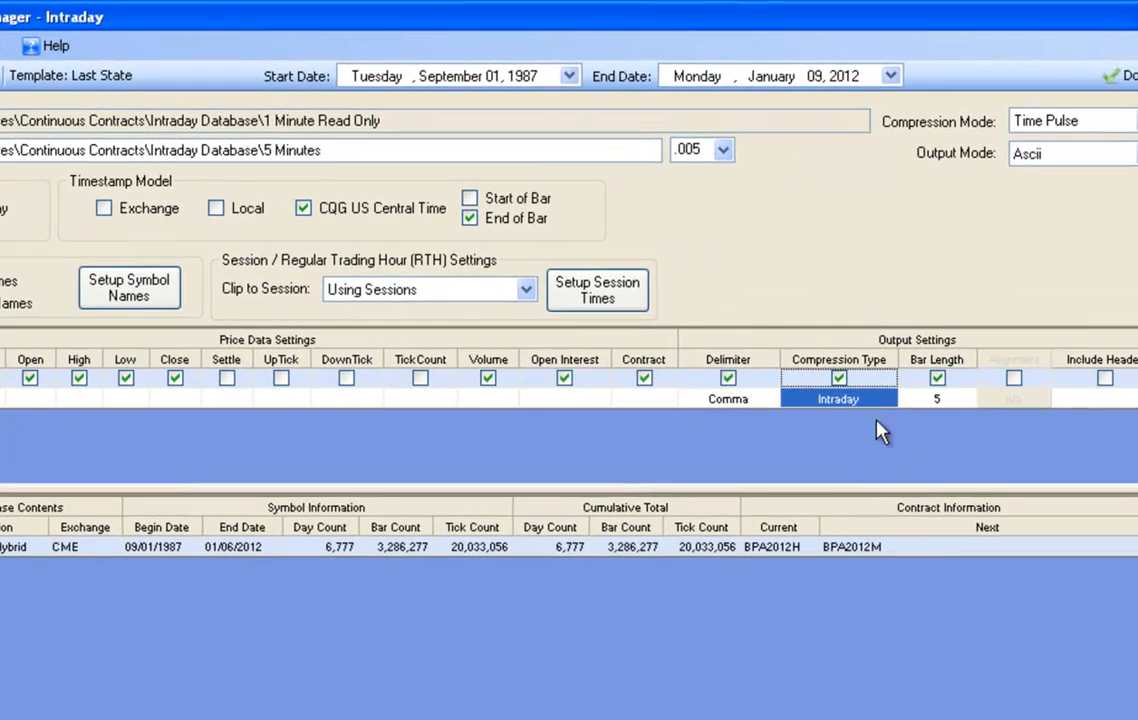
# Review the available compression types and delimiter options without changing either setting.
pyautogui.click(880, 401)
pyautogui.click(888, 399)
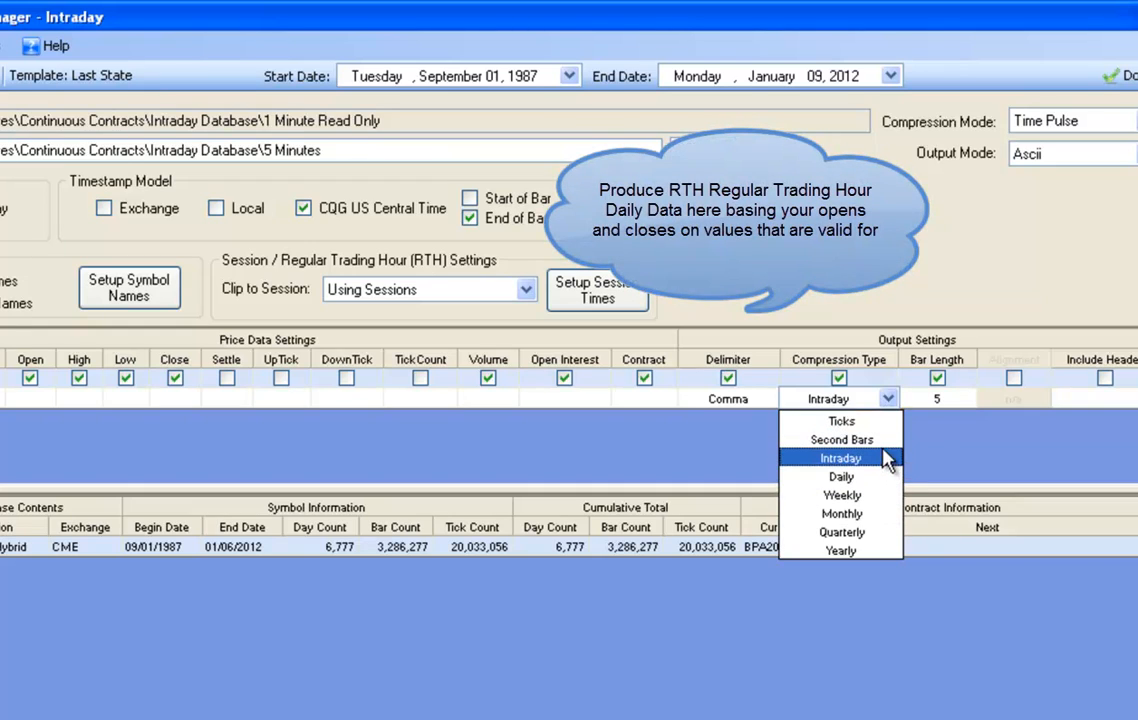
pyautogui.click(953, 429)
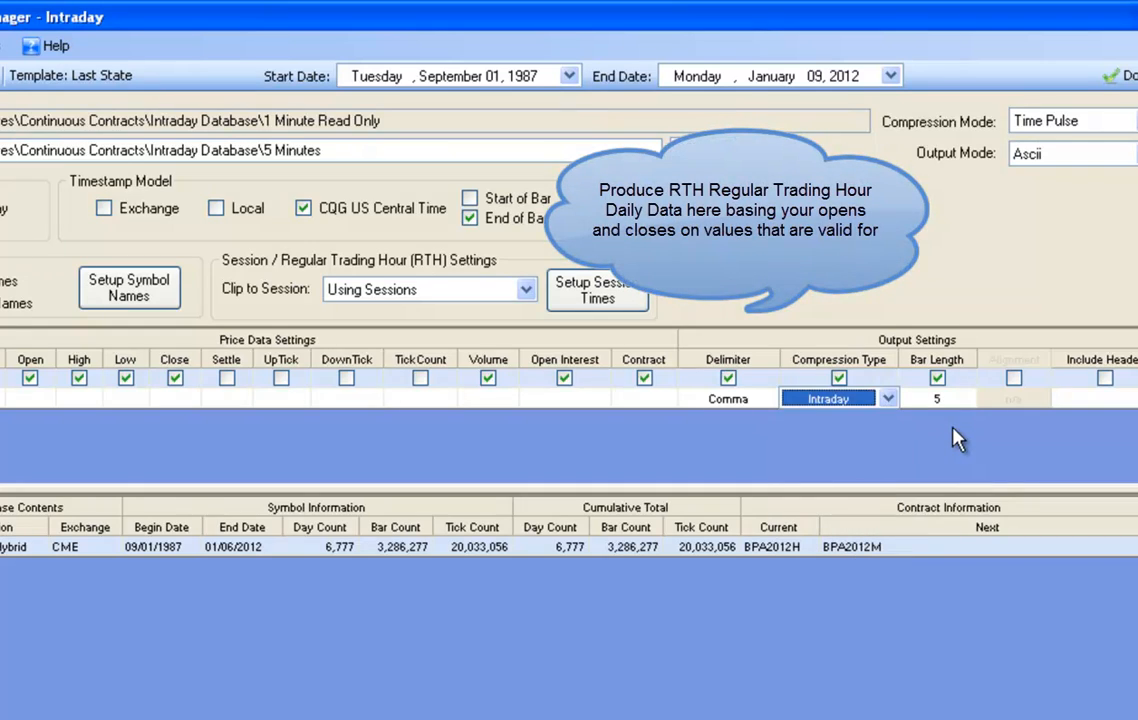
pyautogui.click(767, 404)
pyautogui.click(770, 399)
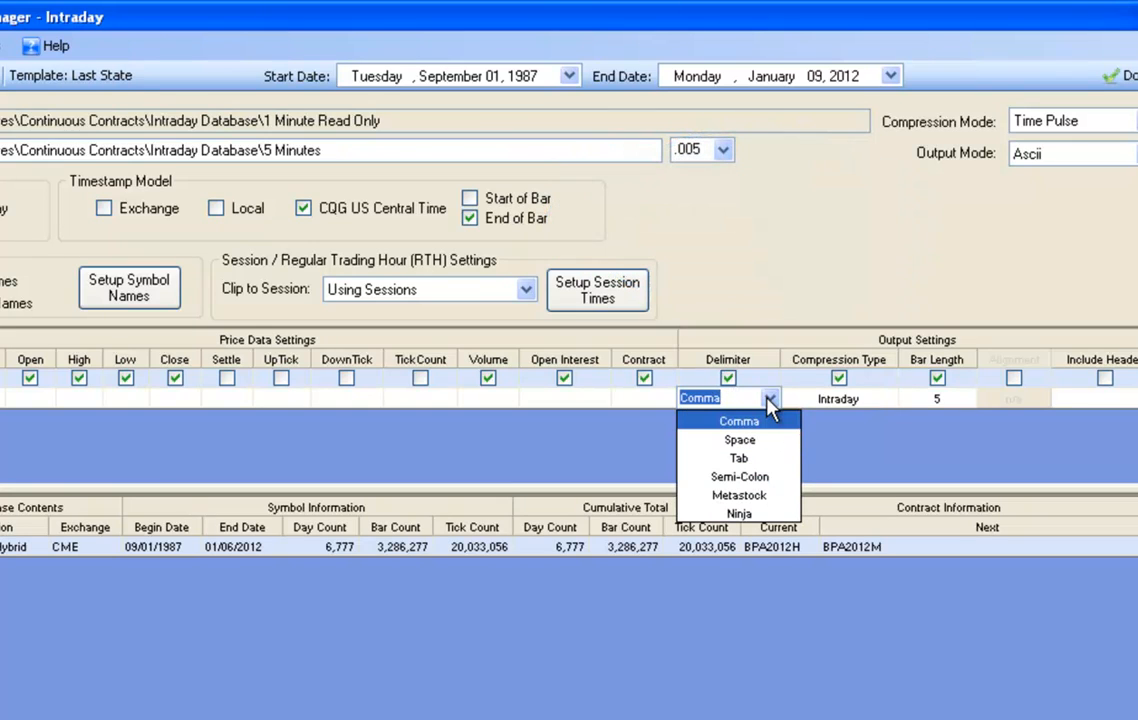
pyautogui.click(770, 399)
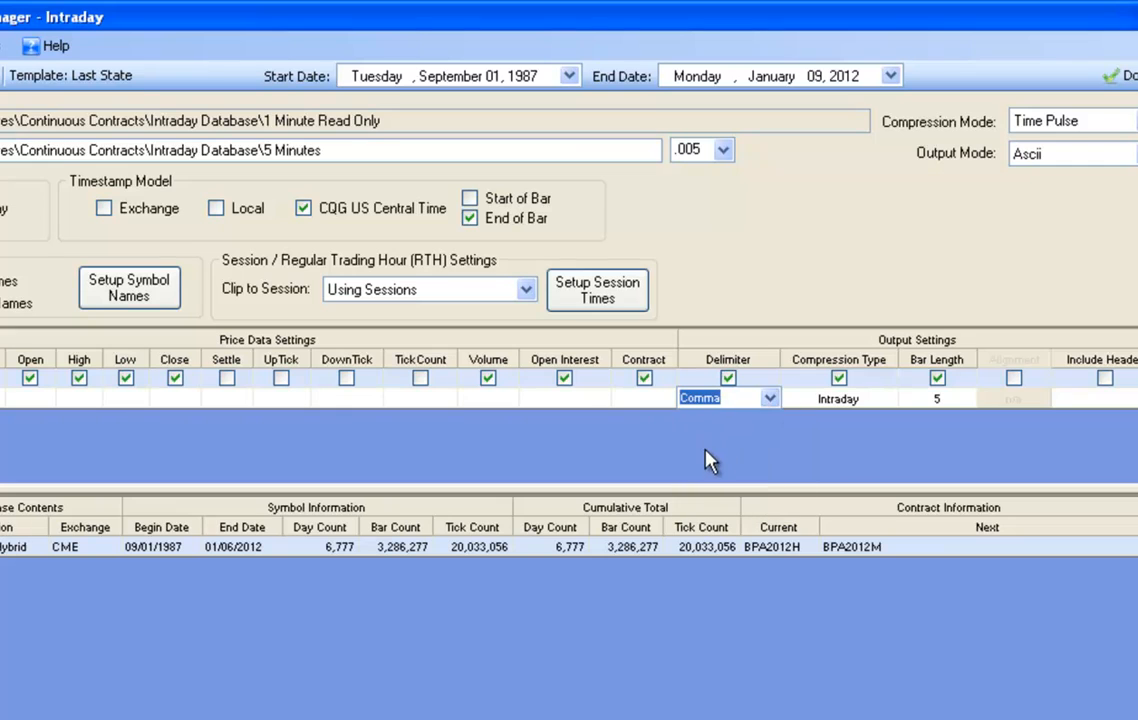
# Exclude the Contract and Low fields from the price data output and include them again.
pyautogui.click(644, 378)
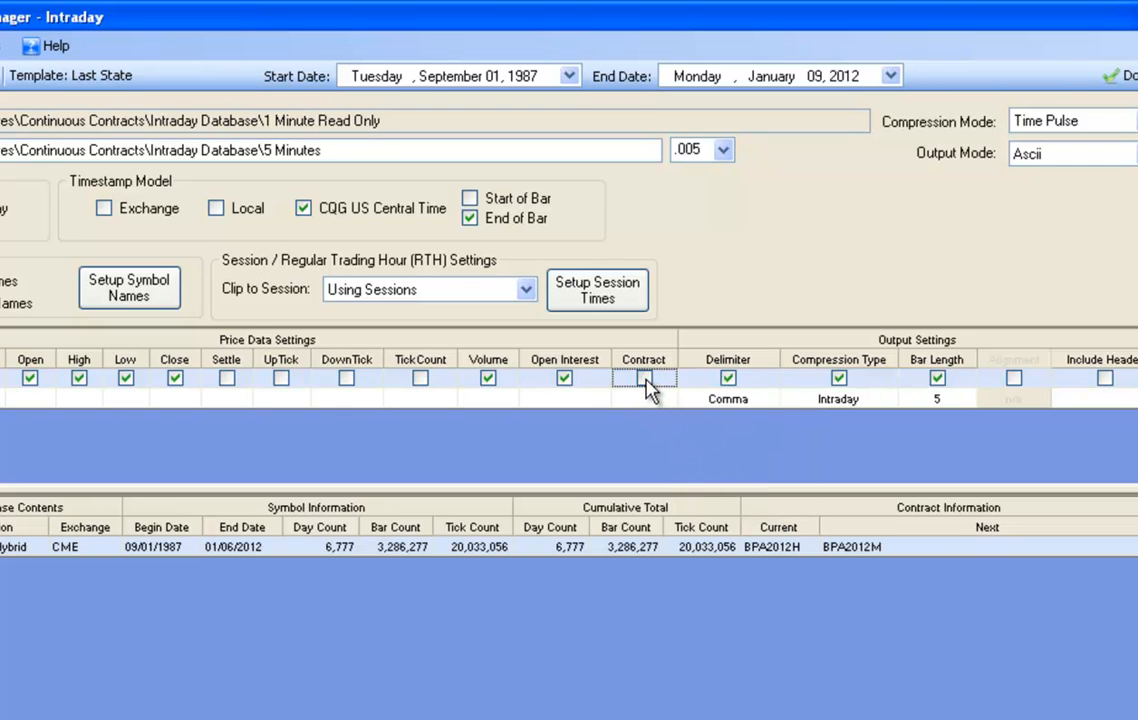
pyautogui.click(646, 377)
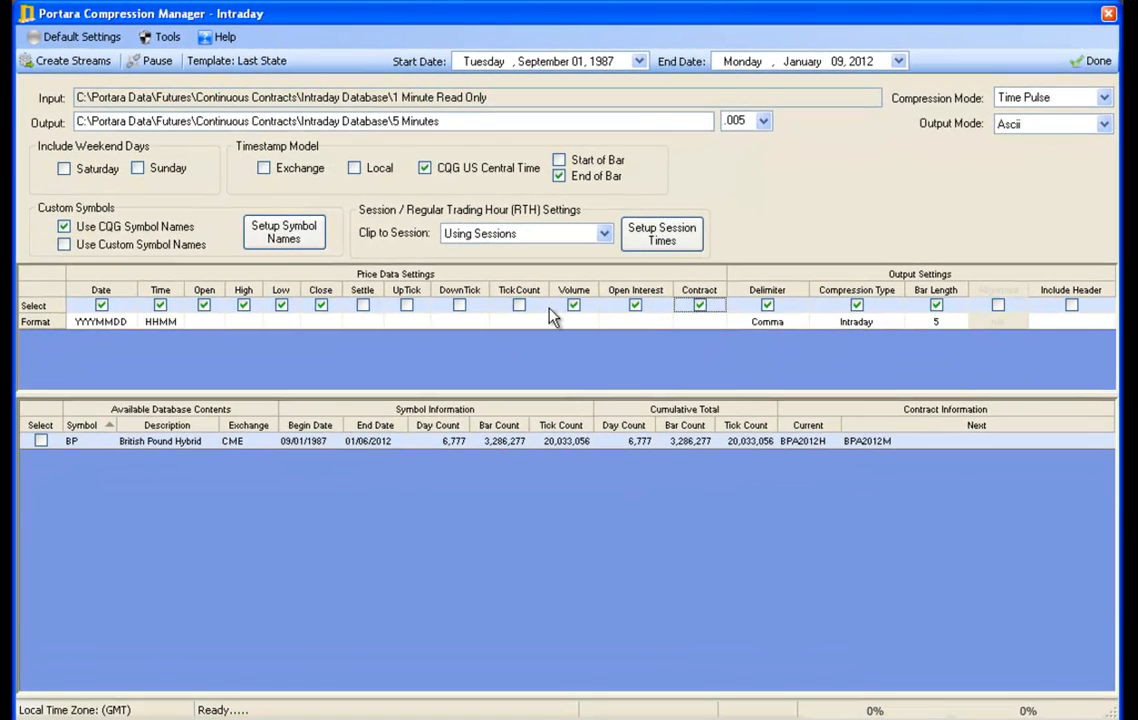
pyautogui.click(281, 305)
pyautogui.click(318, 306)
pyautogui.click(283, 306)
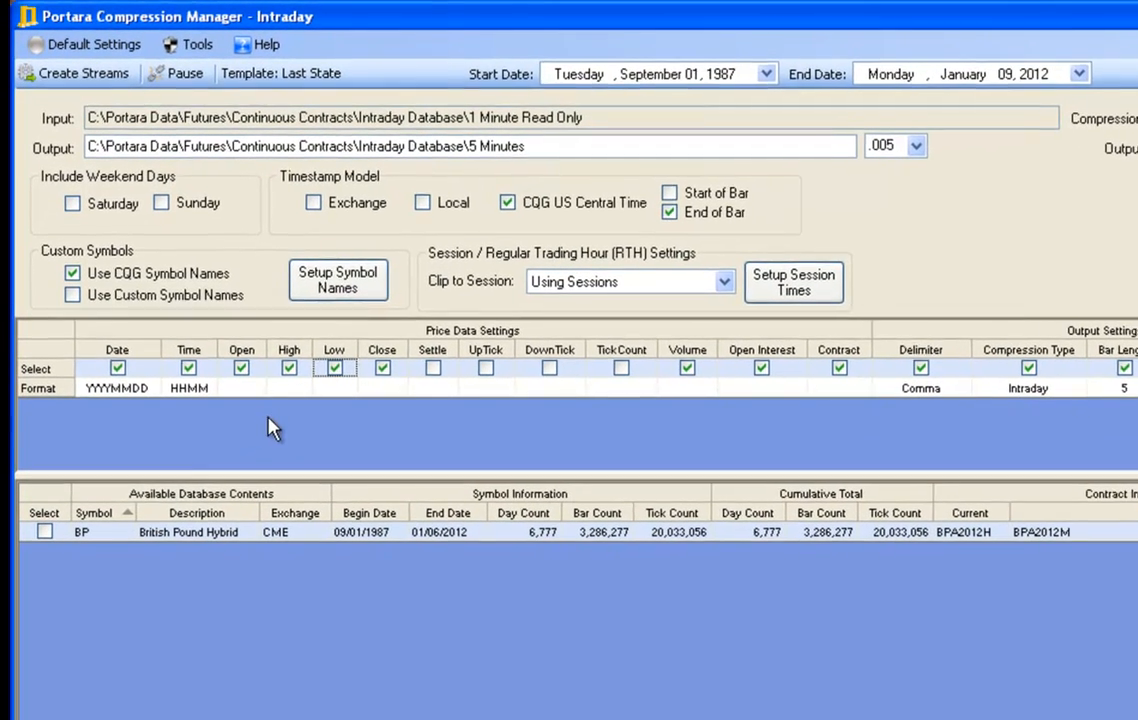
# Review the available time and date format options, keeping HHMM for the time and YYYYMMDD for the date.
pyautogui.click(200, 392)
pyautogui.click(208, 389)
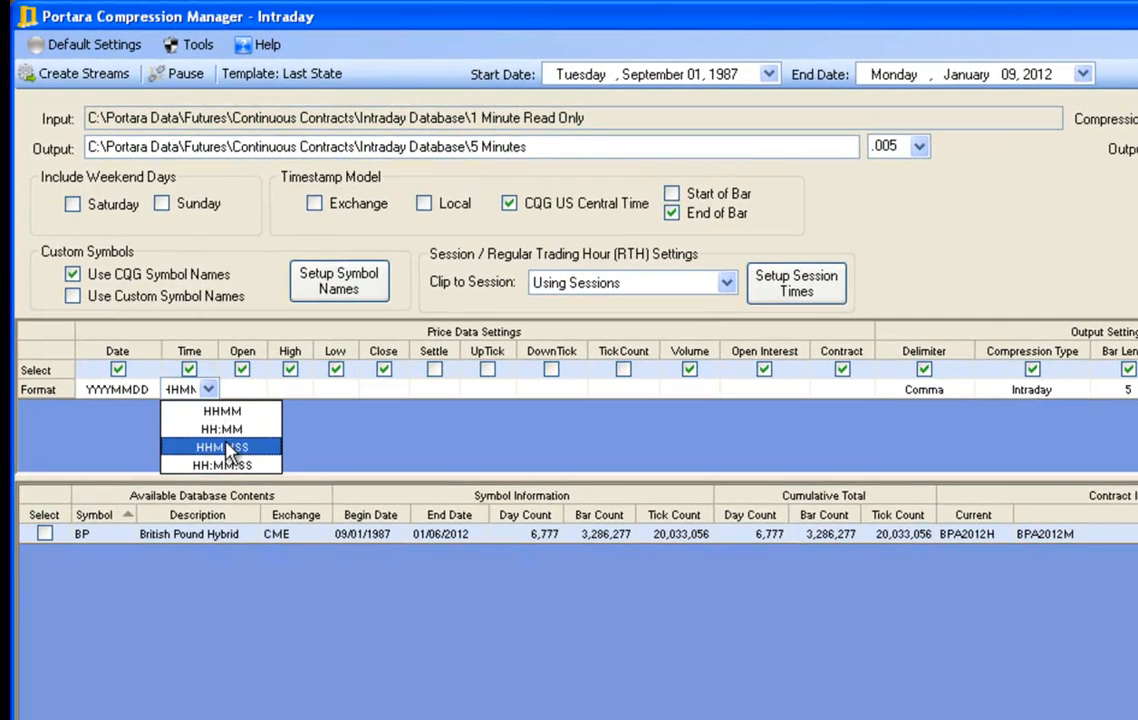
pyautogui.click(222, 411)
pyautogui.click(150, 392)
pyautogui.click(151, 392)
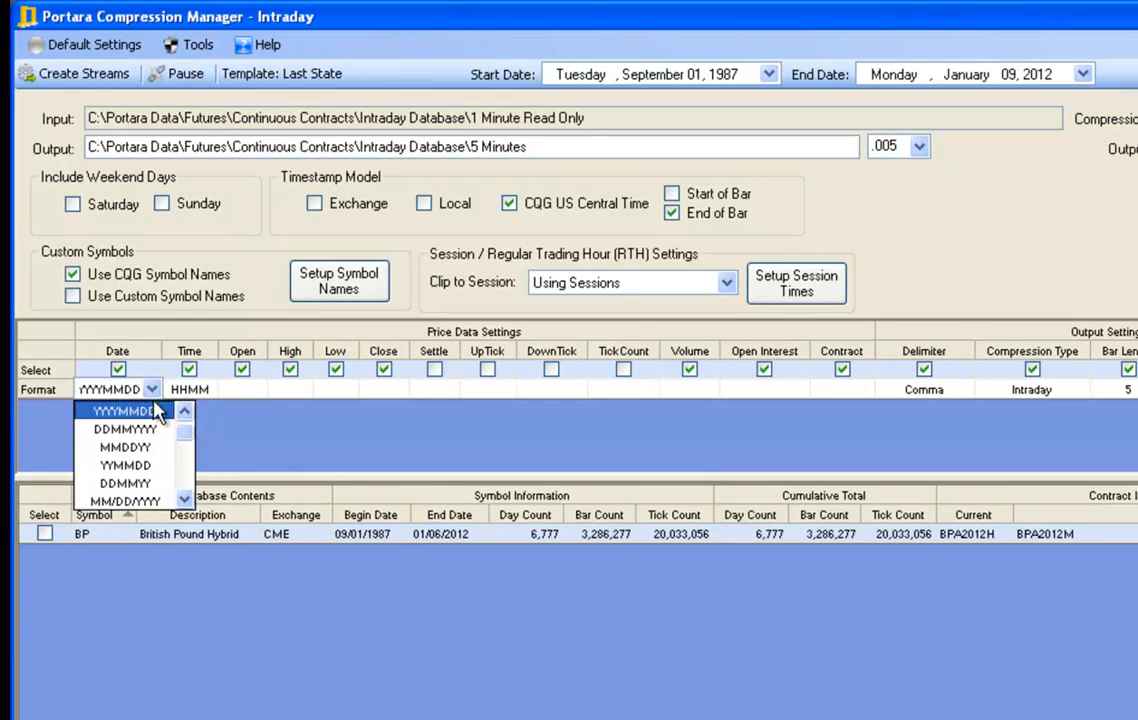
pyautogui.scroll(-3, 189, 484)
pyautogui.moveTo(188, 475); pyautogui.dragTo(194, 437)
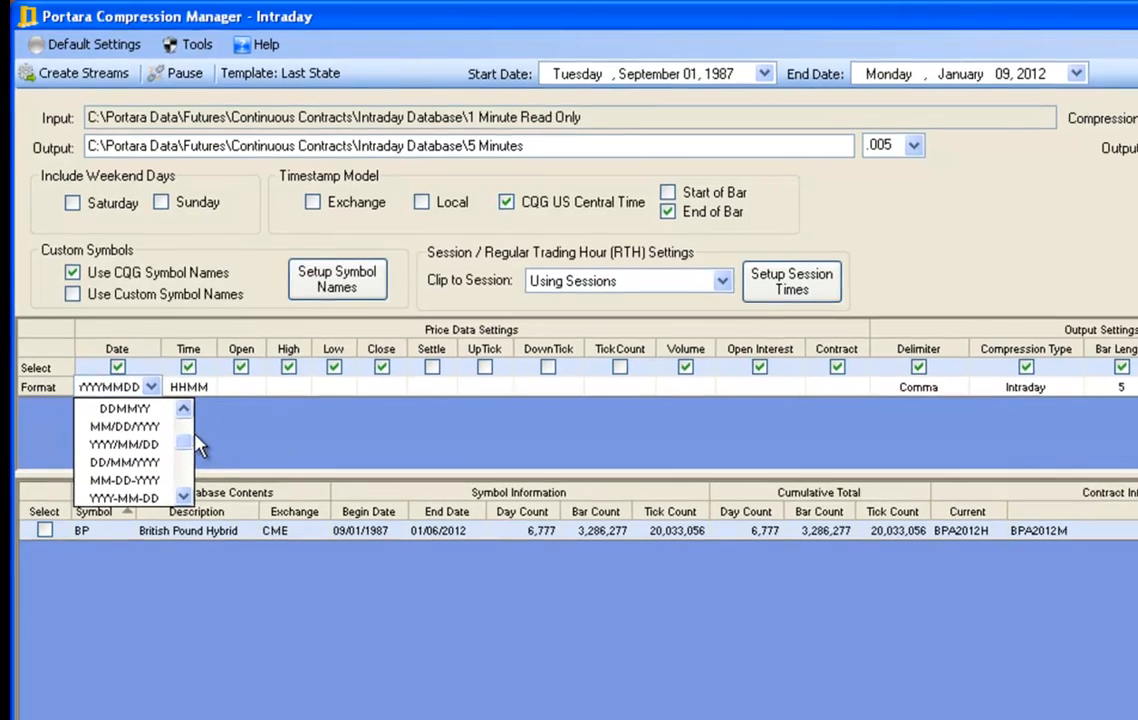
pyautogui.click(242, 432)
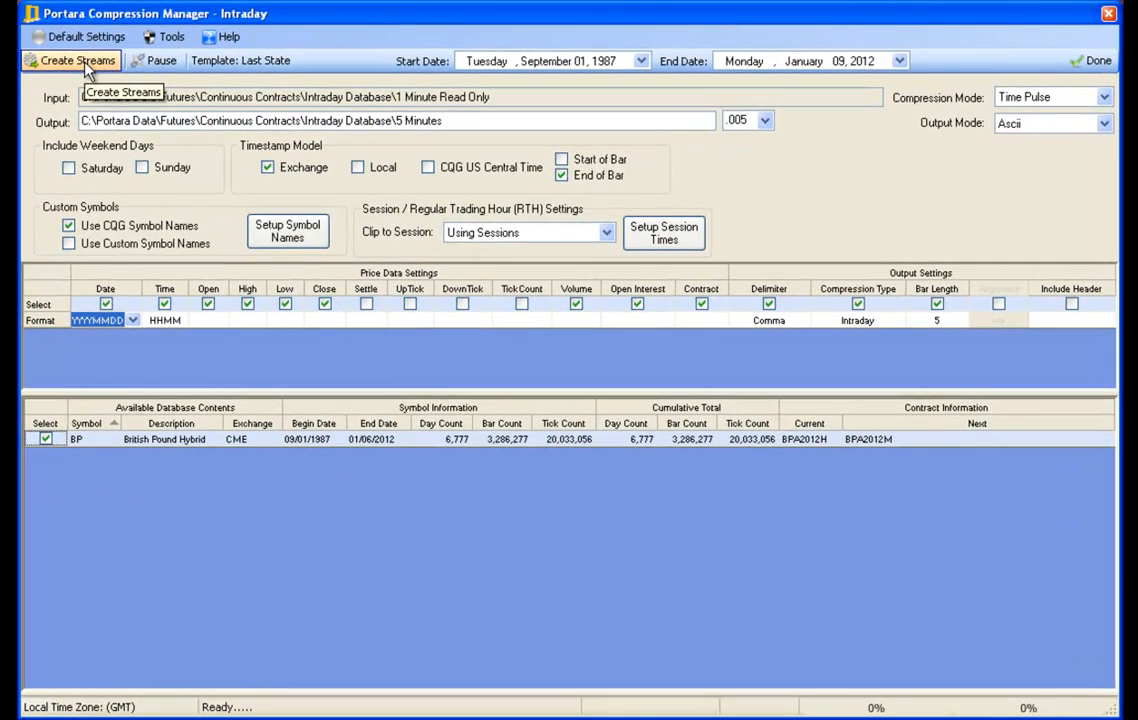
# Create the compressed stream for the British Pound data and open the output file BP.005 from the 5 Minutes folder.
pyautogui.click(78, 61)
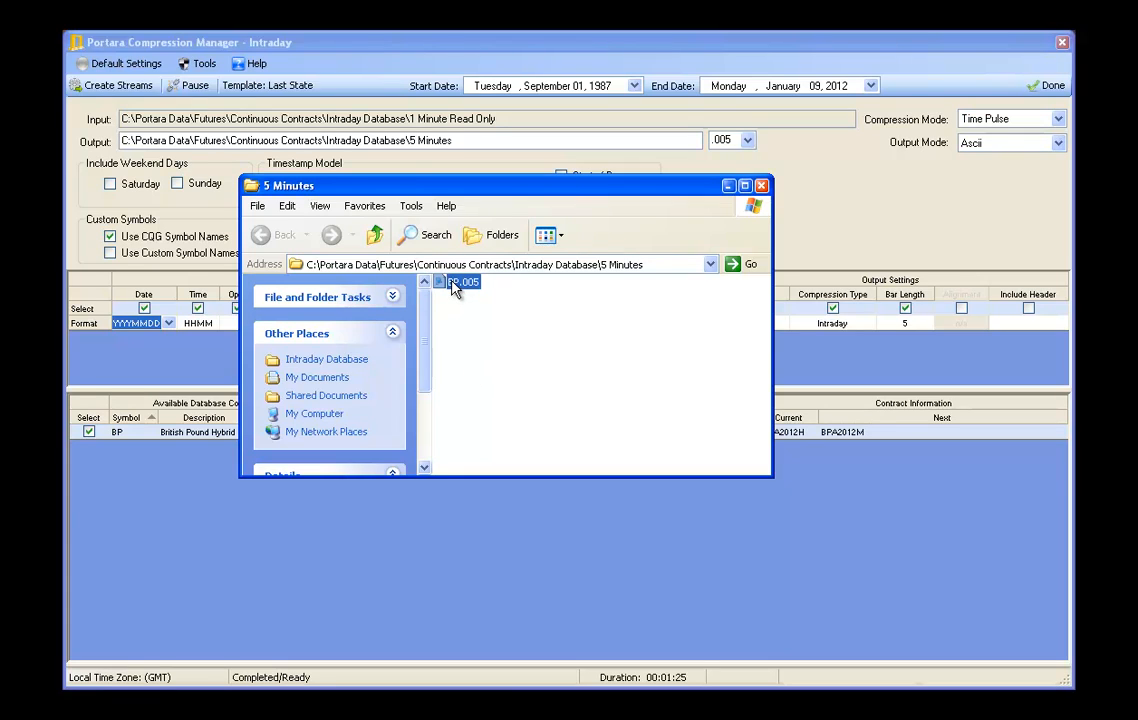
pyautogui.moveTo(454, 288)
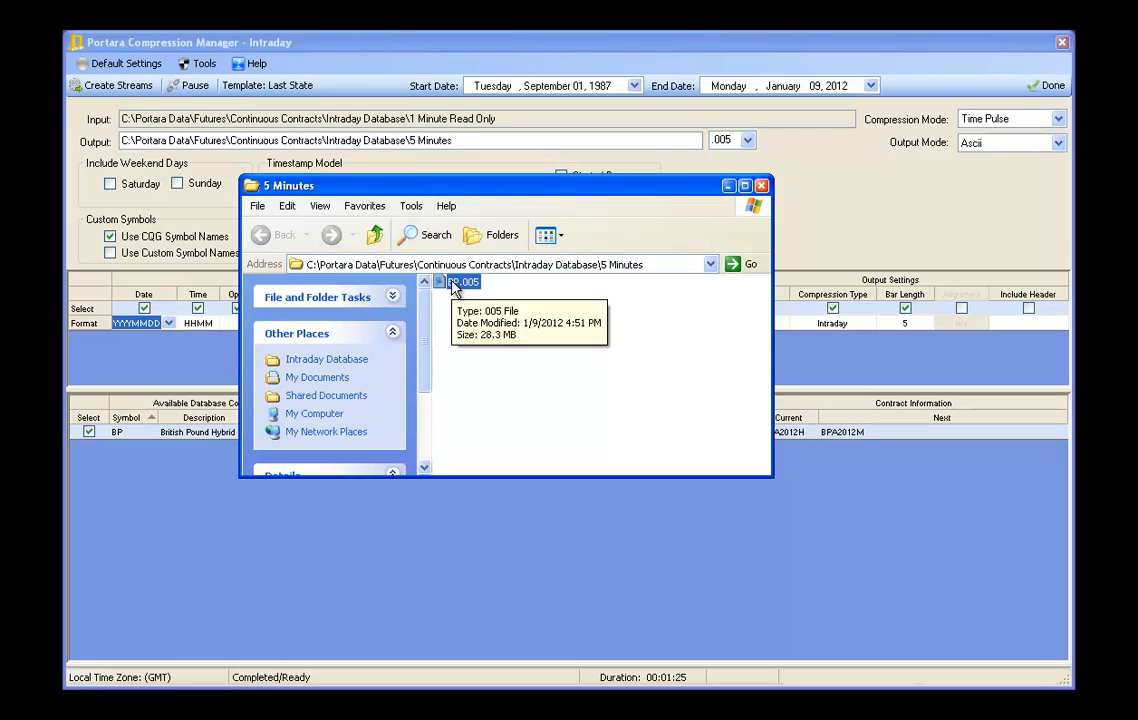
pyautogui.doubleClick(454, 286)
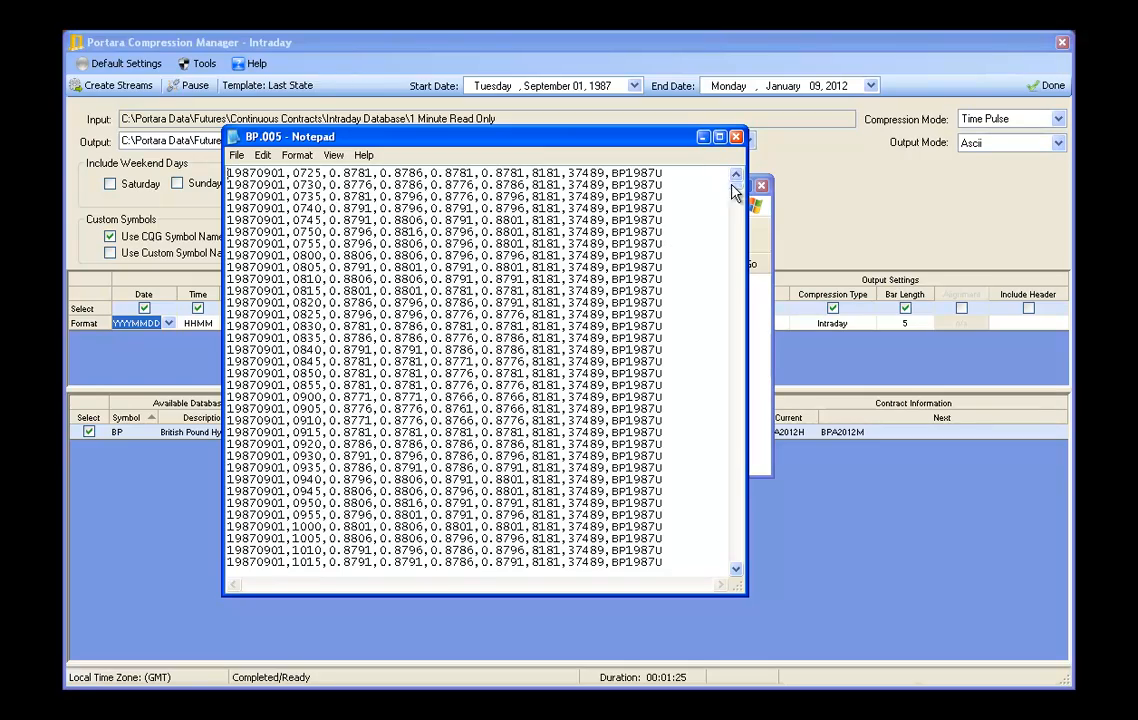
# Examine the 5-minute bar records in BP.005, and close the file and put away its folder window.
pyautogui.moveTo(737, 192); pyautogui.dragTo(737, 236)
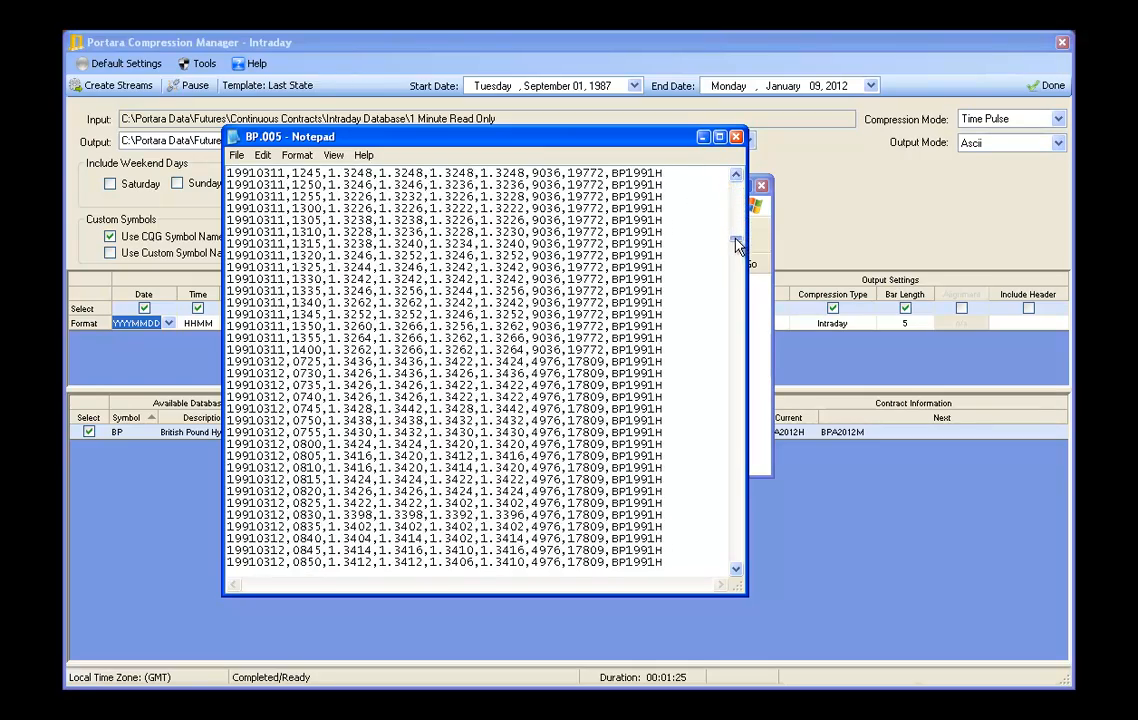
pyautogui.moveTo(737, 315); pyautogui.dragTo(737, 315)
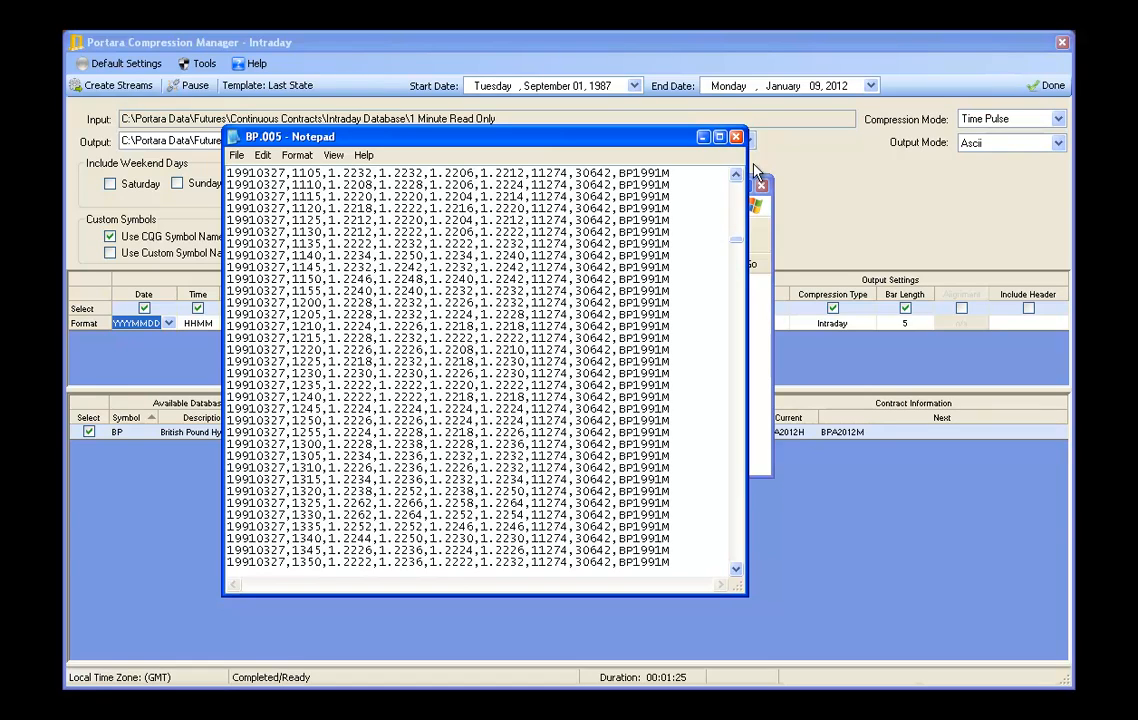
pyautogui.click(736, 136)
pyautogui.click(729, 187)
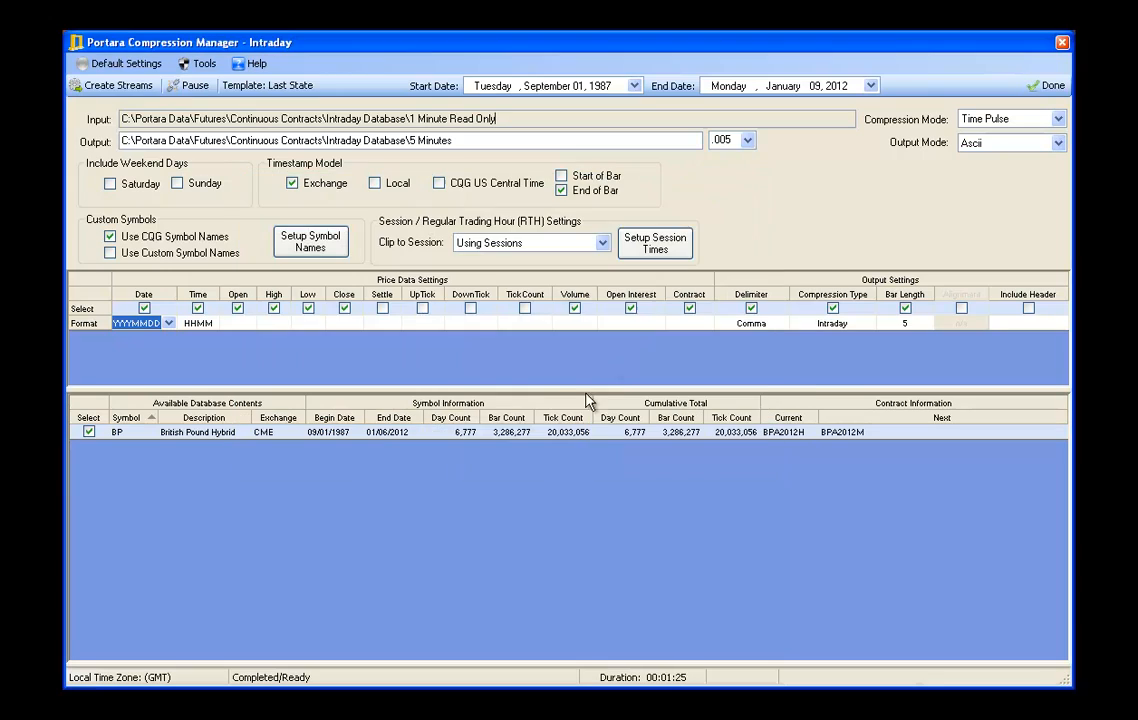